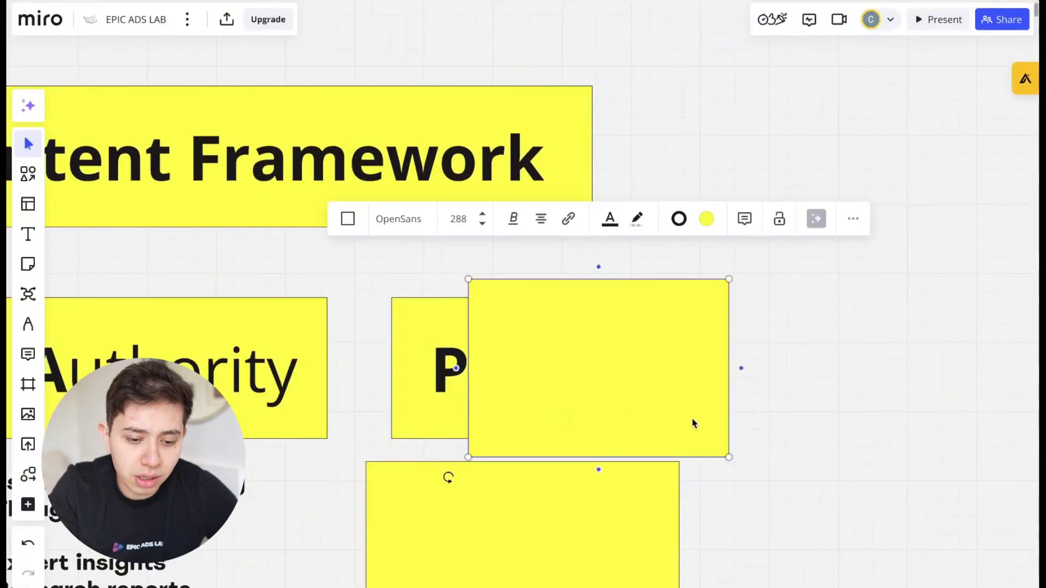
Step: Delete the stray yellow rectangle overlapping the 'Content Framework' boxes on the Miro board
scroll(694, 424, down, 2)
scroll(611, 332, up, 2)
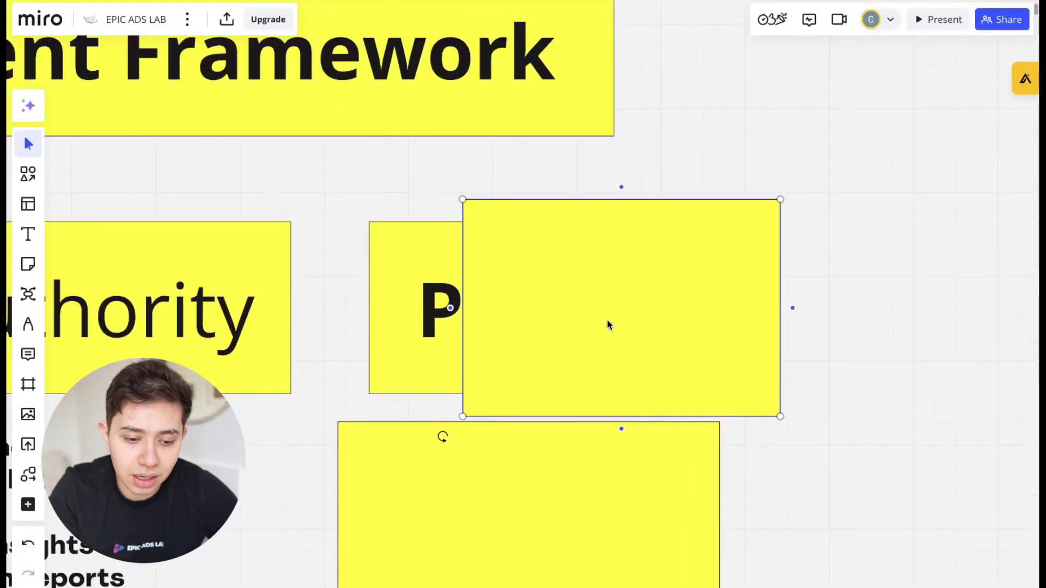
key(Delete)
scroll(845, 392, down, 2)
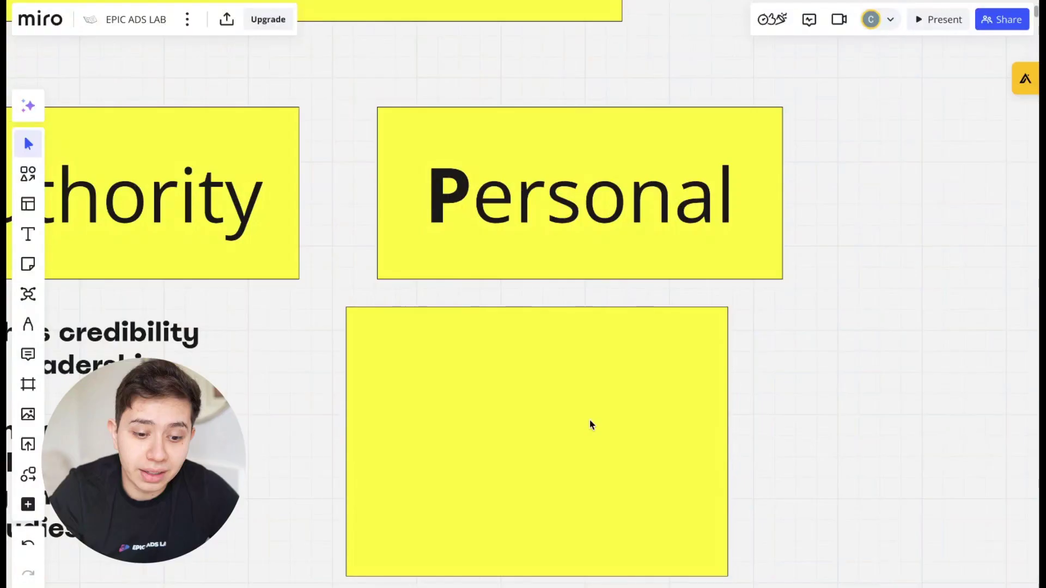
Step: Drag the lower yellow box down to uncover the 'Connects with your audience on a deeper level' text
drag(590, 420, 585, 495)
drag(619, 452, 614, 488)
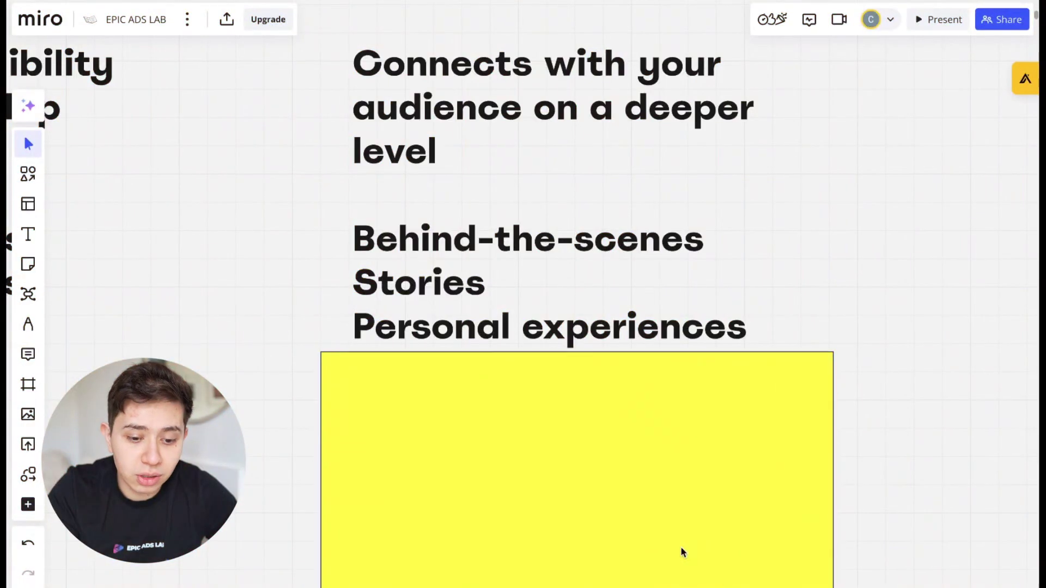
scroll(934, 502, down, 3)
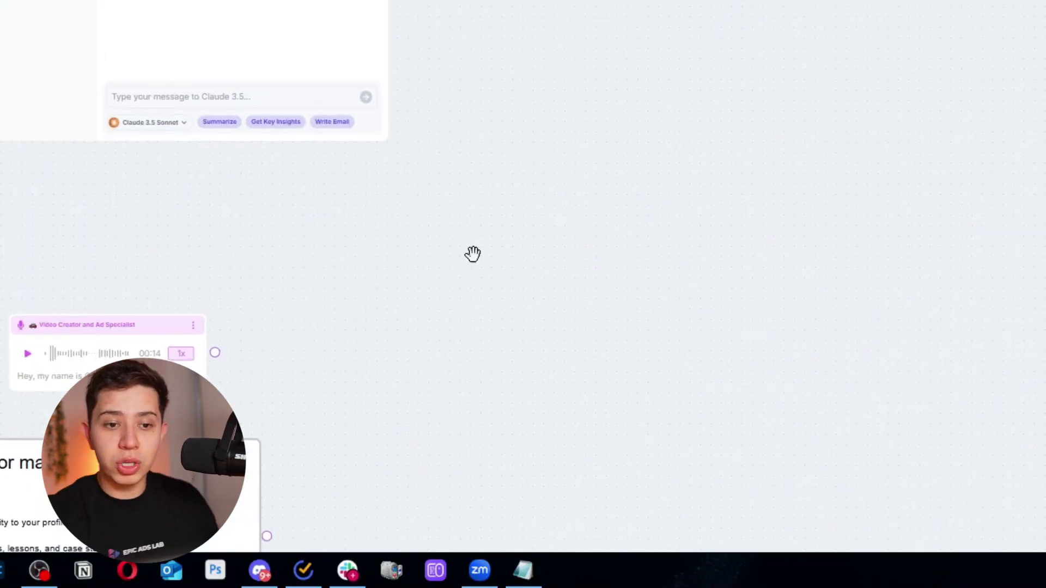
Step: Bring the AI Assistant chat beside the GAP note and ask 'do you understand what gap is?'
scroll(471, 252, down, 10)
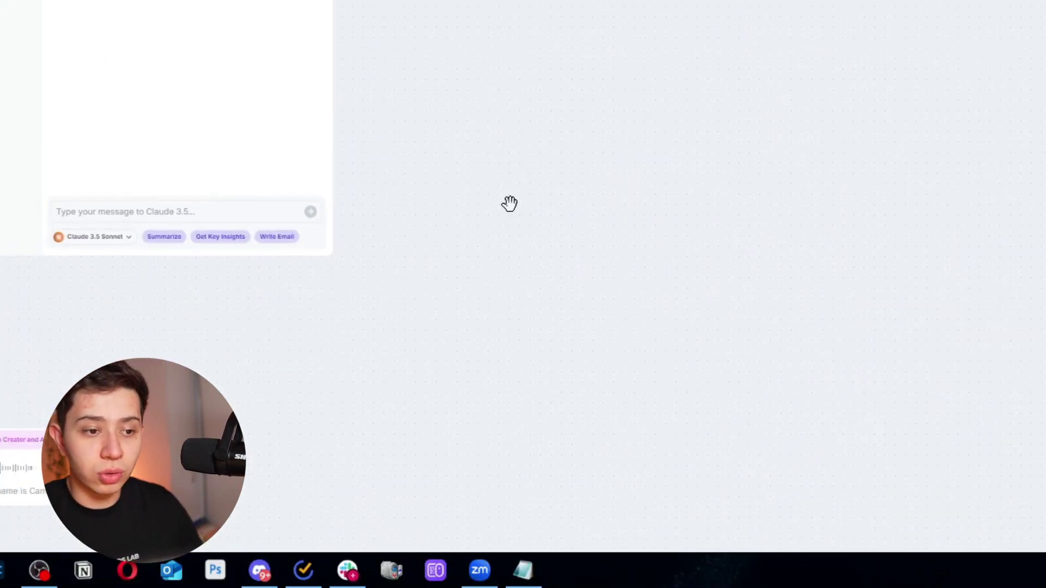
drag(87, 21, 461, 118)
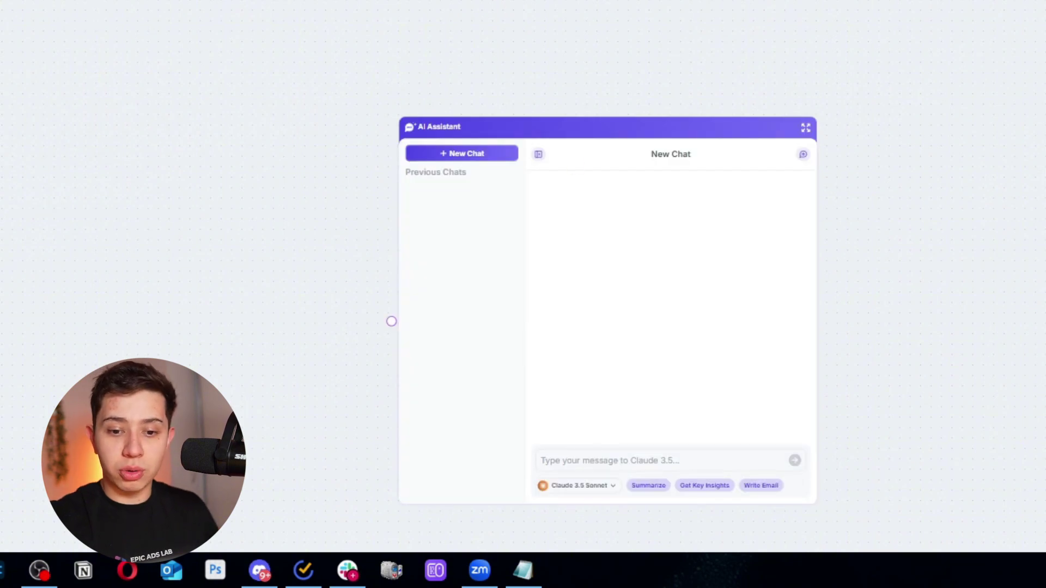
scroll(591, 124, down, 5)
scroll(247, 120, down, 2)
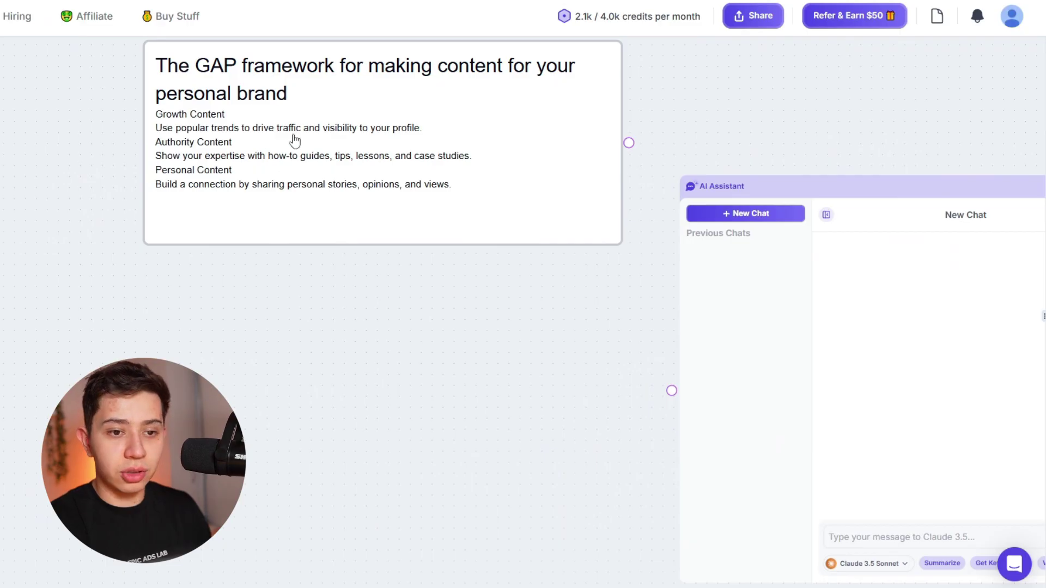
scroll(501, 253, up, 1)
scroll(583, 142, right, 3)
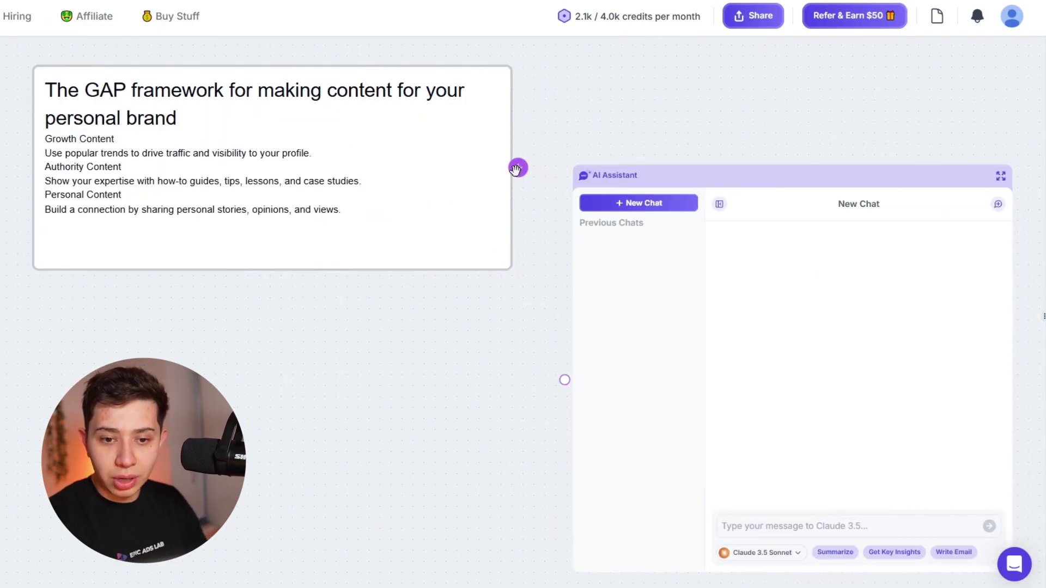
scroll(421, 372, right, 2)
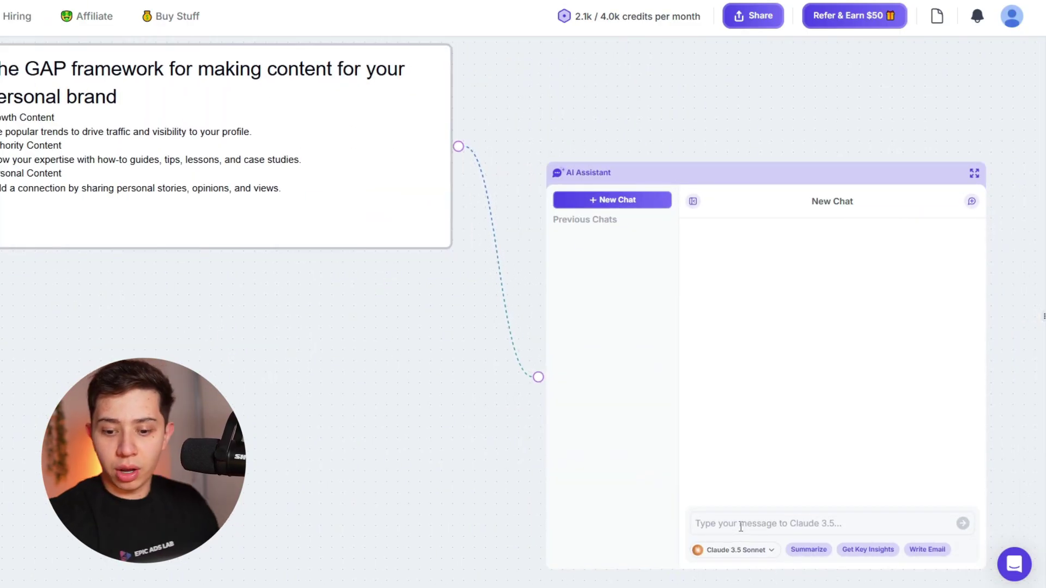
click(756, 527)
text(do you unders)
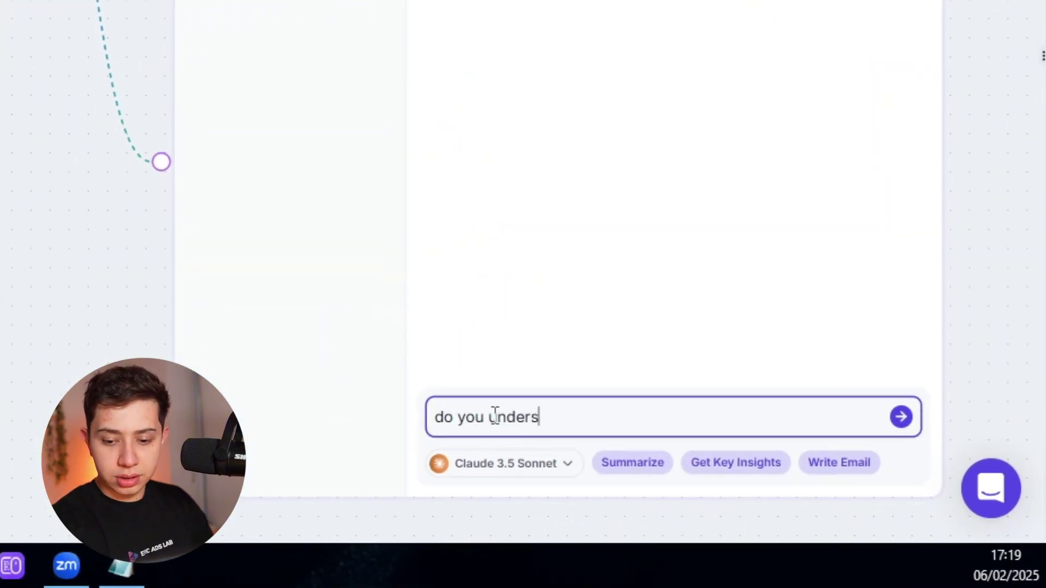
text(tand what gap is?)
key(Return)
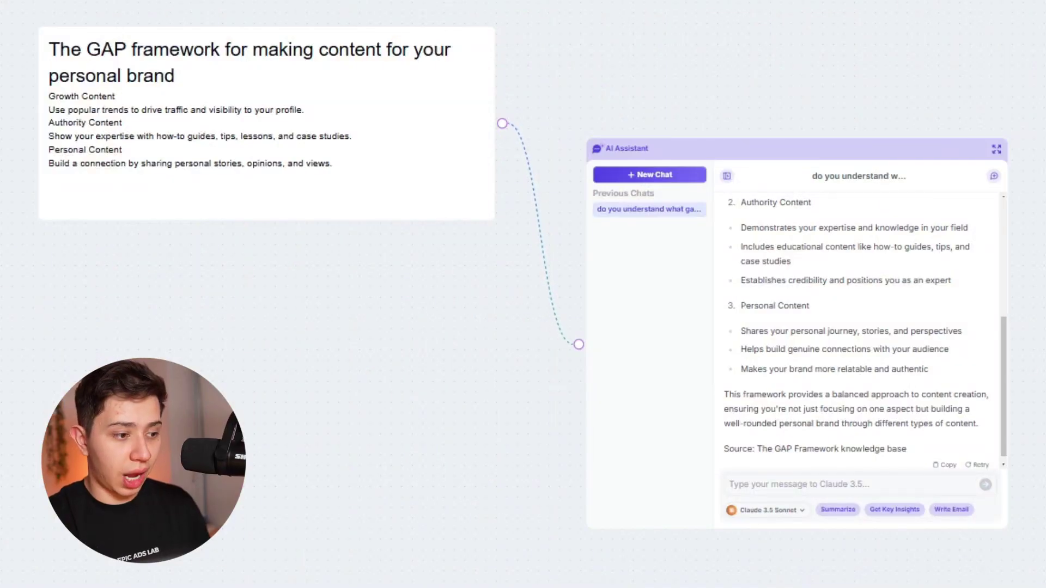
Step: Add a voice-note node, record a voice note, and align it under the GAP card
drag(519, 372, 252, 341)
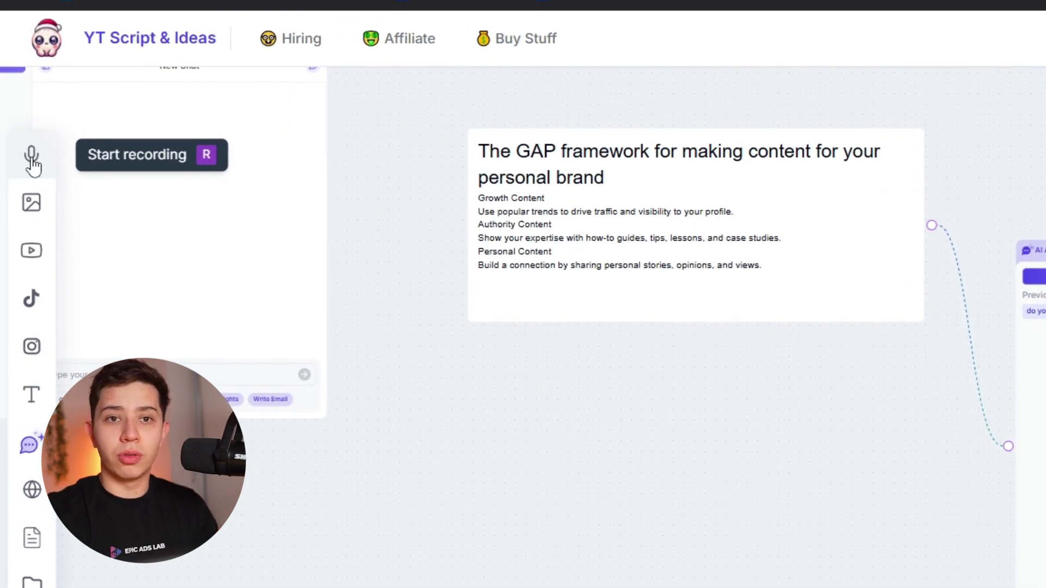
click(32, 159)
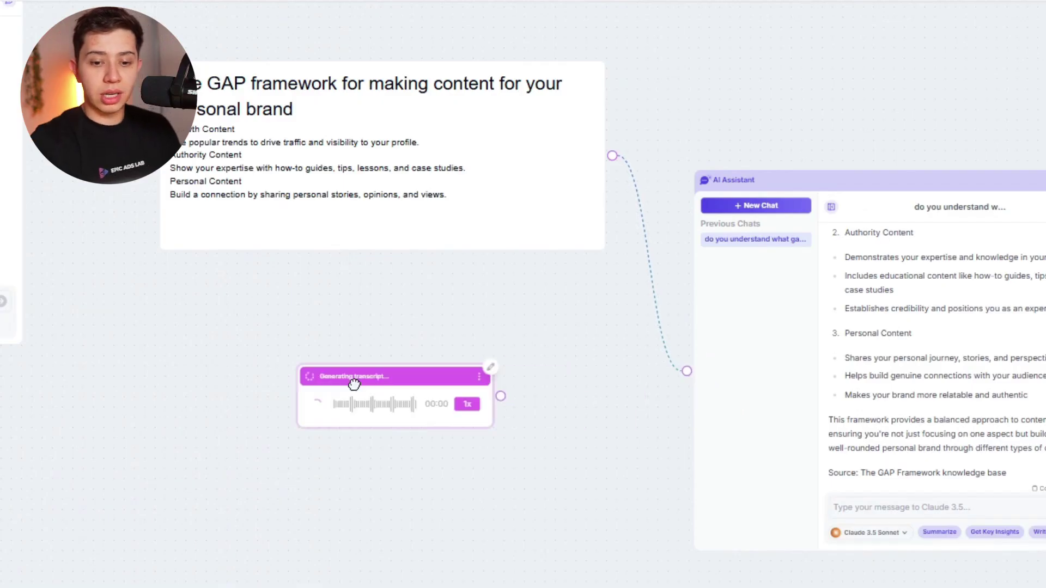
drag(351, 381, 254, 309)
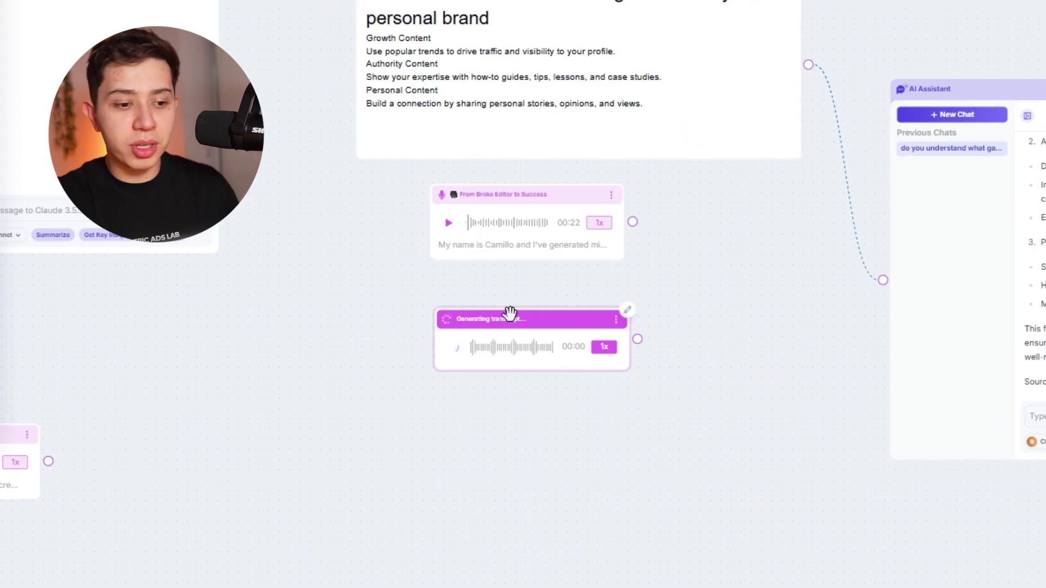
drag(510, 314, 547, 323)
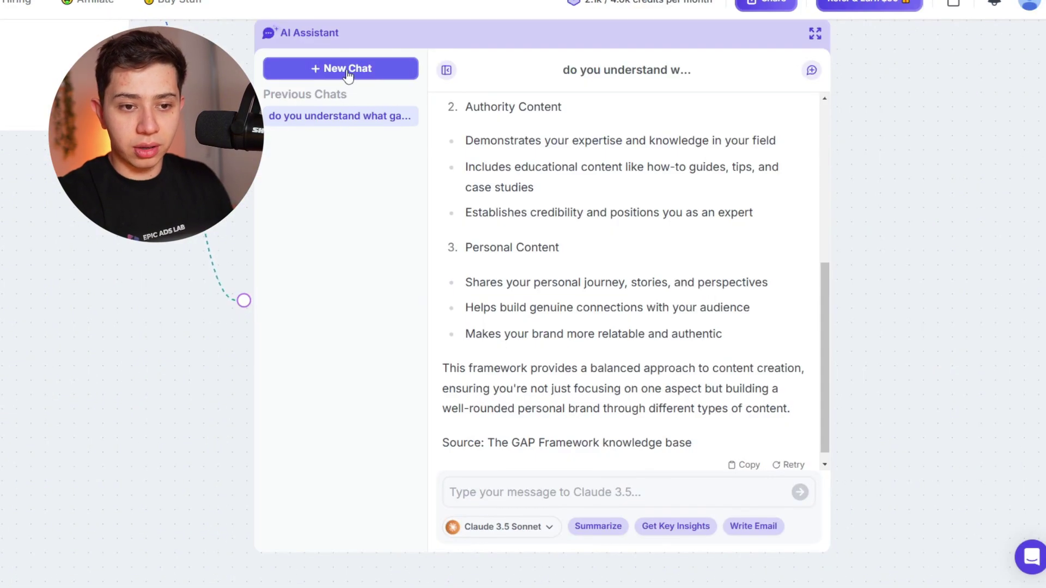
Step: Start a new chat with the pasted audience-problems prompt, replacing [insert] with 'video editors'
click(347, 71)
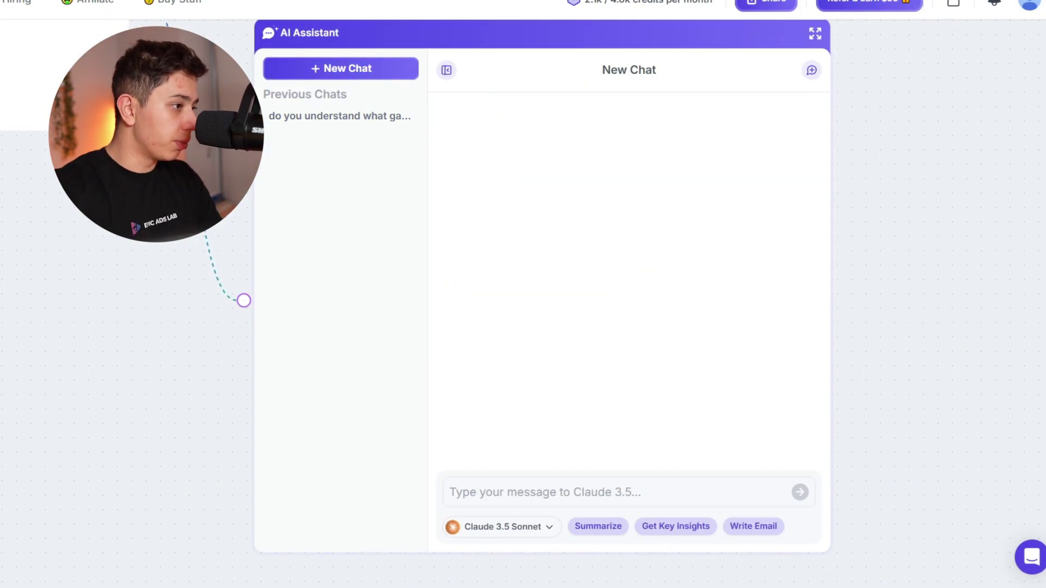
click(494, 489)
text(My target audience is [insert] I want to create content for them that helps solve their problems please tell me the problems they have from achieving their [Goal]. Make each problem as detailed as possible triggering emotional cues and going deeper than surface level.)
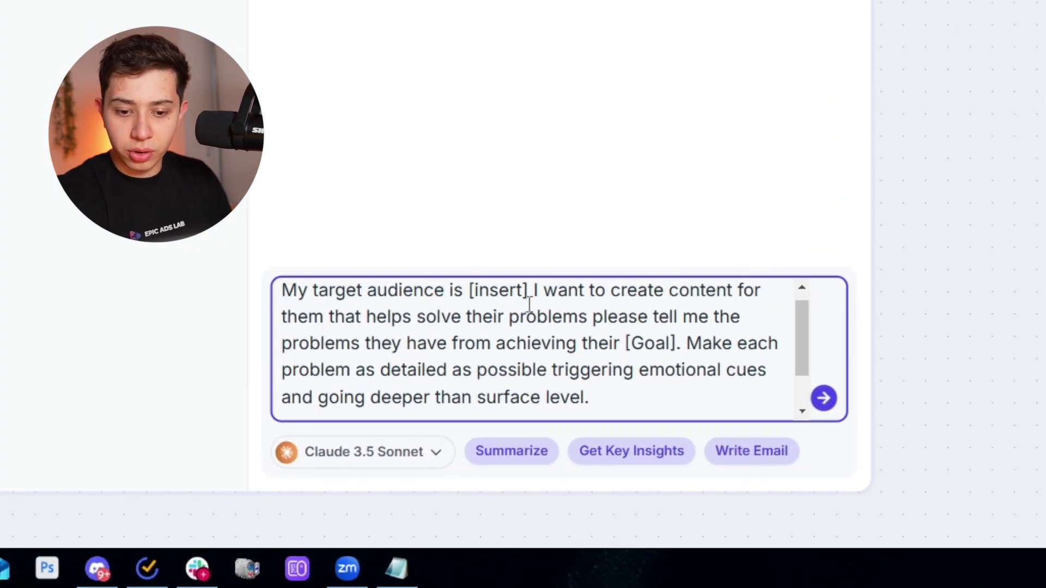
drag(468, 287, 514, 287)
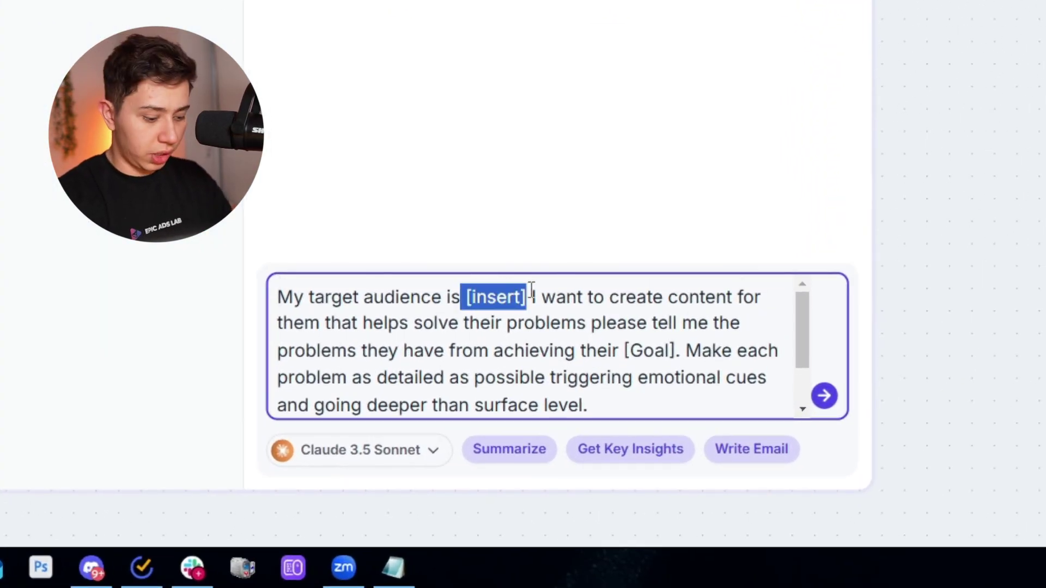
text(video editors)
key(Left)
key(Left)
key(Left)
key(Left)
key(Left)
key(Left)
key(Left)
key(Left)
key(Left)
key(Left)
key(Left)
key(Left)
key(Left)
Step: Add the goal 'becoming full time and working with cool clients that pay them well' and send
scroll(514, 306, down, 2)
scroll(537, 310, up, 2)
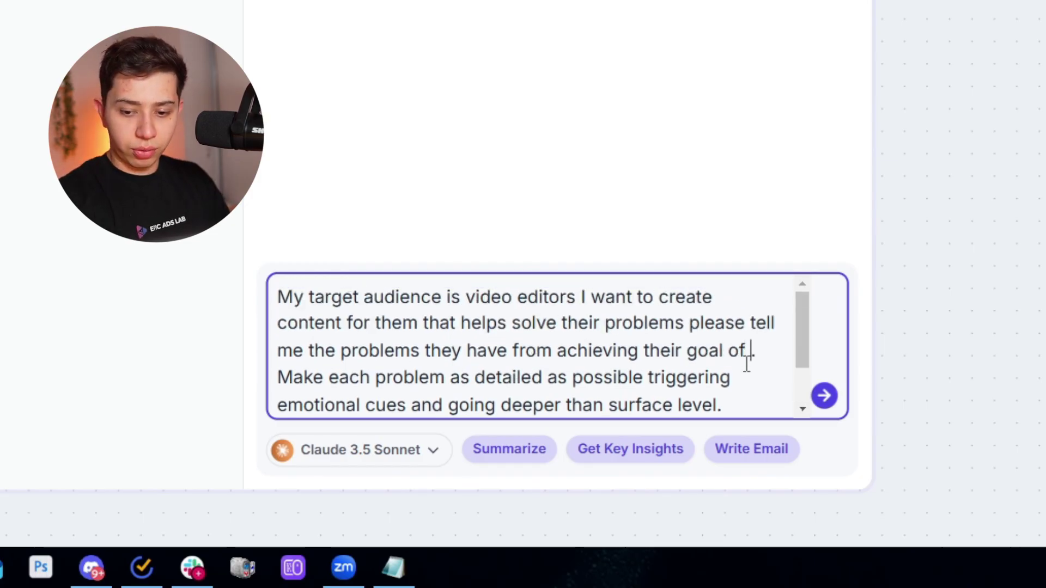
text(becoming )
text(full time and worki)
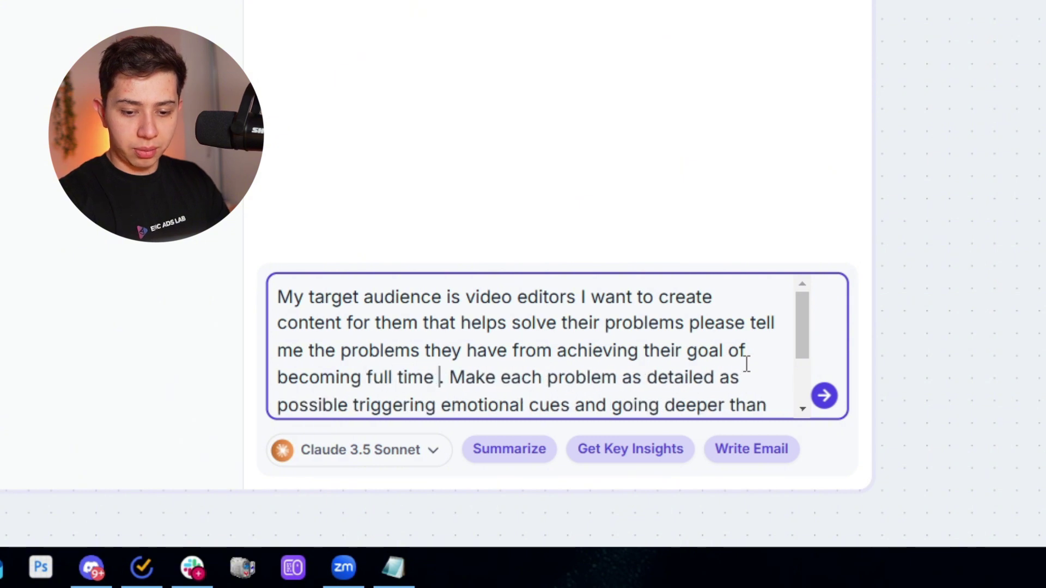
text(ng with cool clients that pay them well)
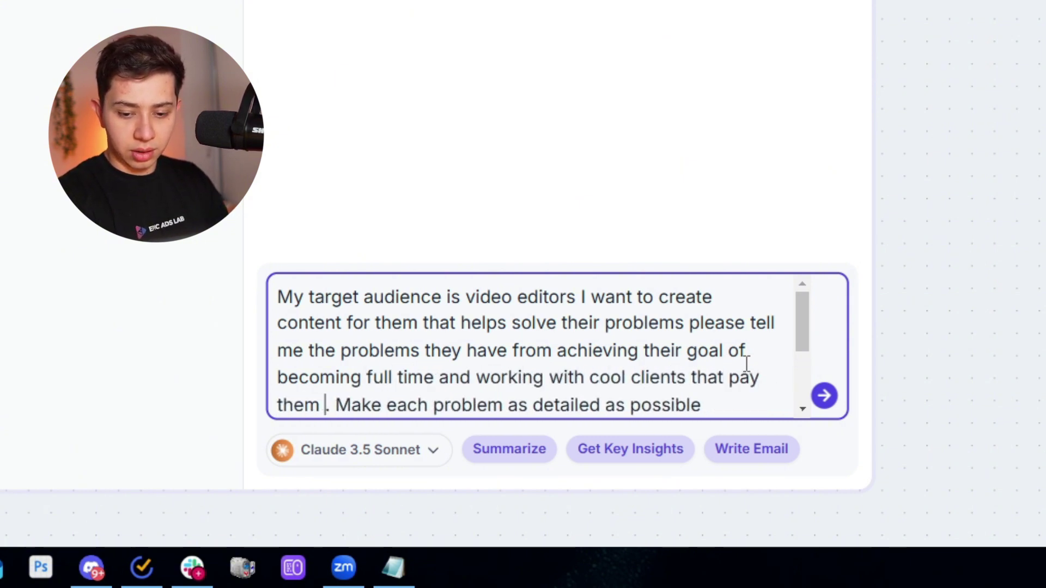
scroll(600, 350, down, 3)
click(450, 388)
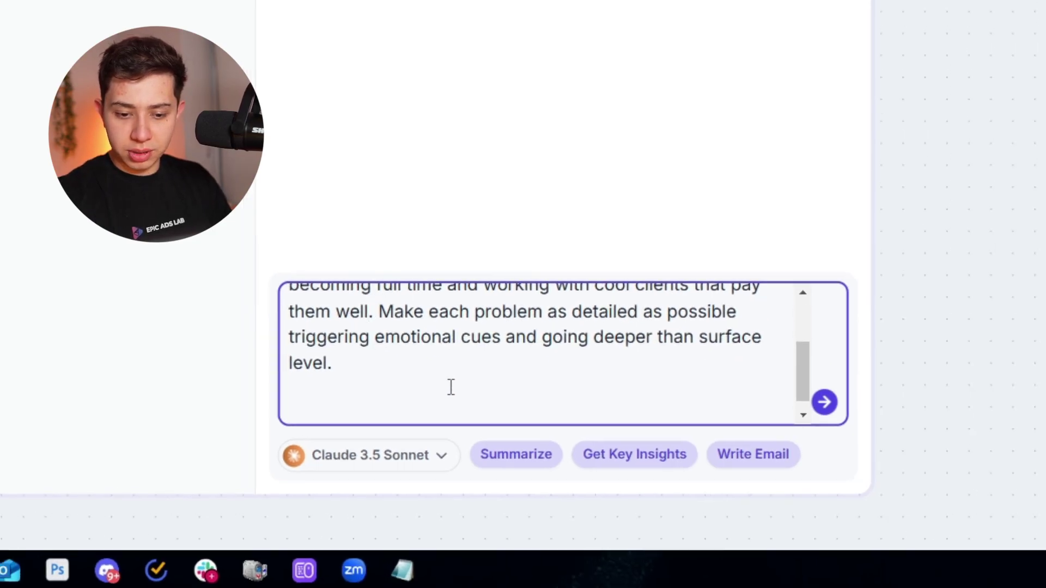
key(Return)
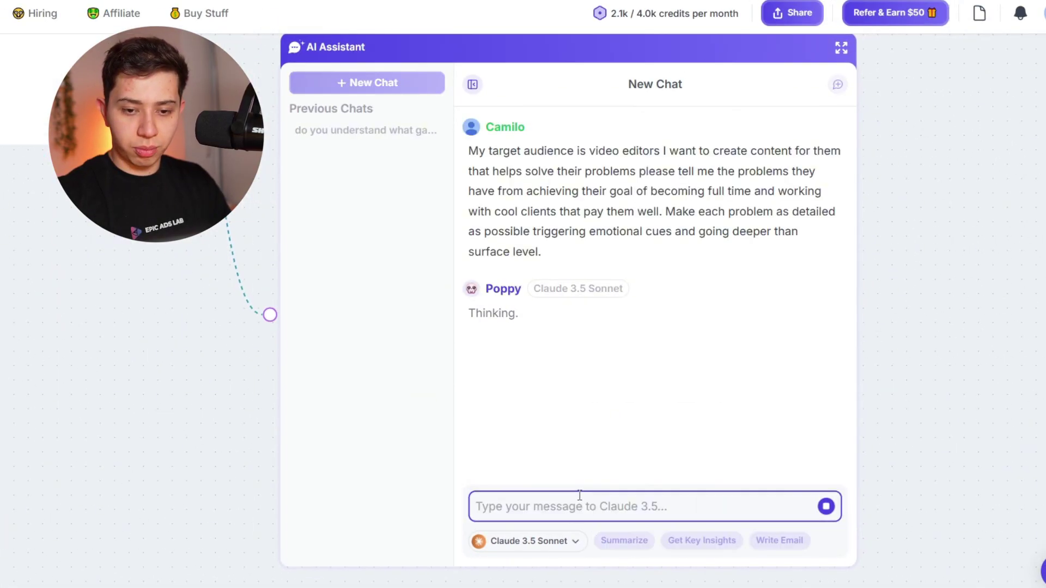
Step: Read through the reply's Financial, Client Acquisition, Technical & Creative and Business problem lists
scroll(240, 322, down, 3)
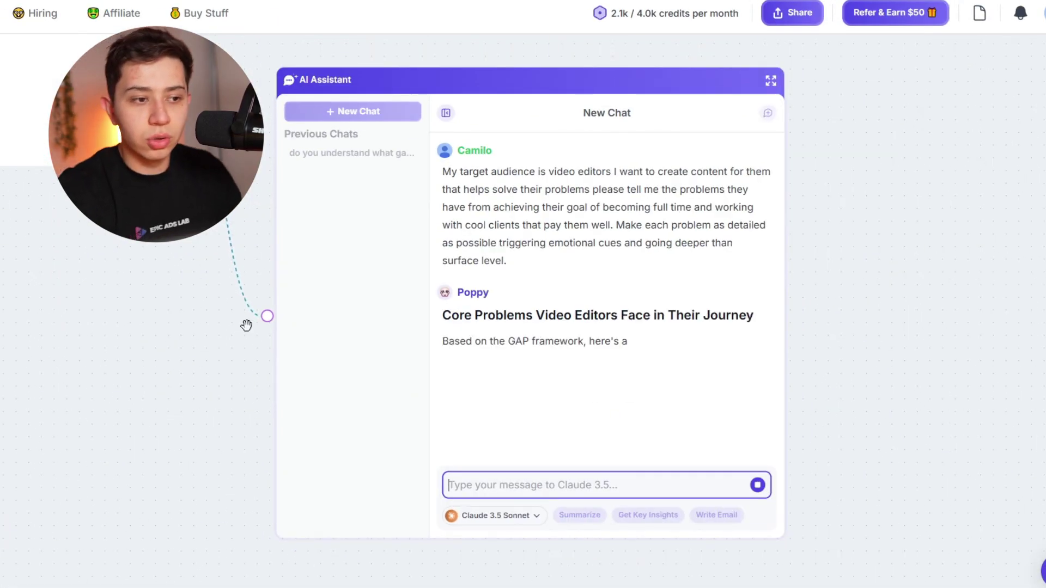
scroll(590, 334, up, 3)
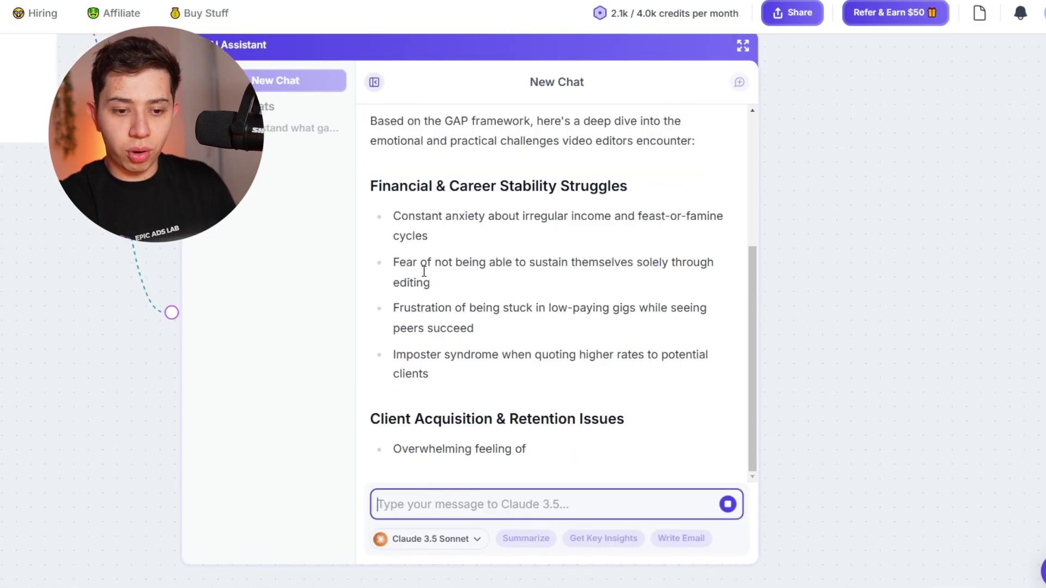
scroll(376, 259, up, 1)
drag(377, 259, 611, 260)
click(603, 272)
scroll(601, 272, down, 5)
drag(380, 180, 485, 192)
click(523, 265)
scroll(523, 266, down, 3)
drag(350, 157, 500, 191)
click(607, 285)
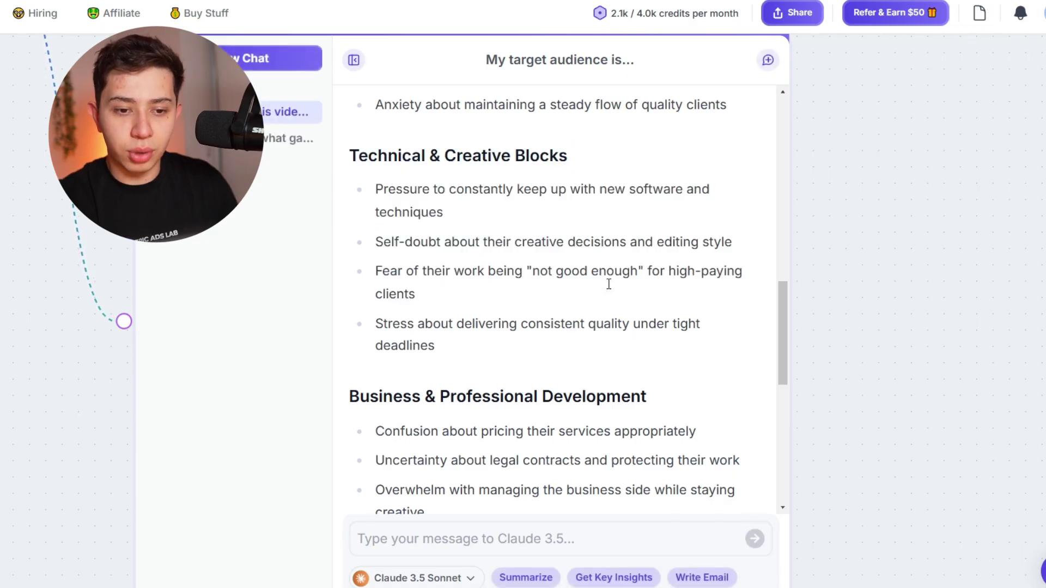
scroll(455, 271, down, 8)
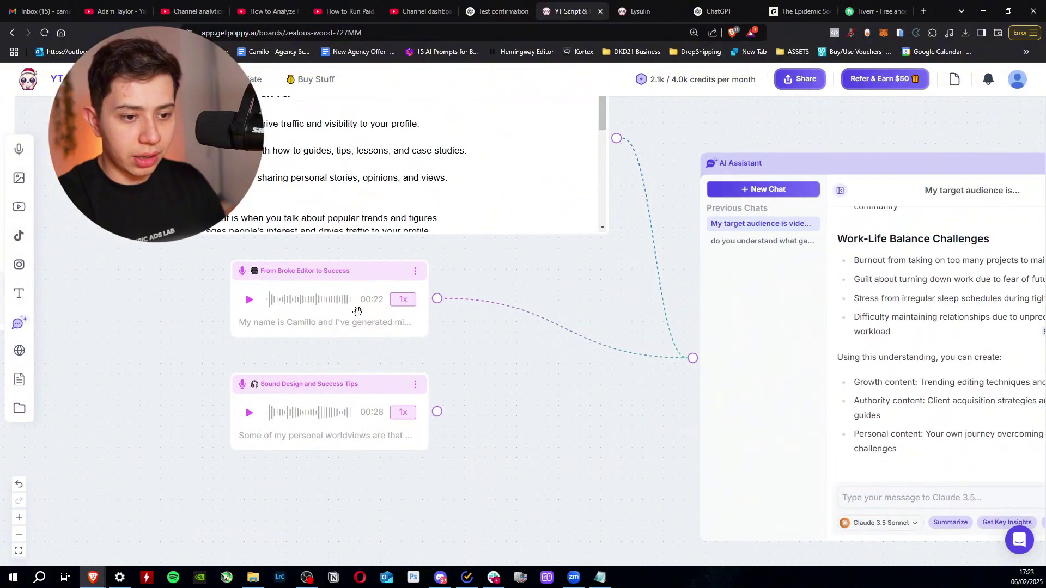
Step: Paste the noisy-footage video link onto the board and begin asking Poppy to study the voice notes and video
scroll(357, 311, up, 3)
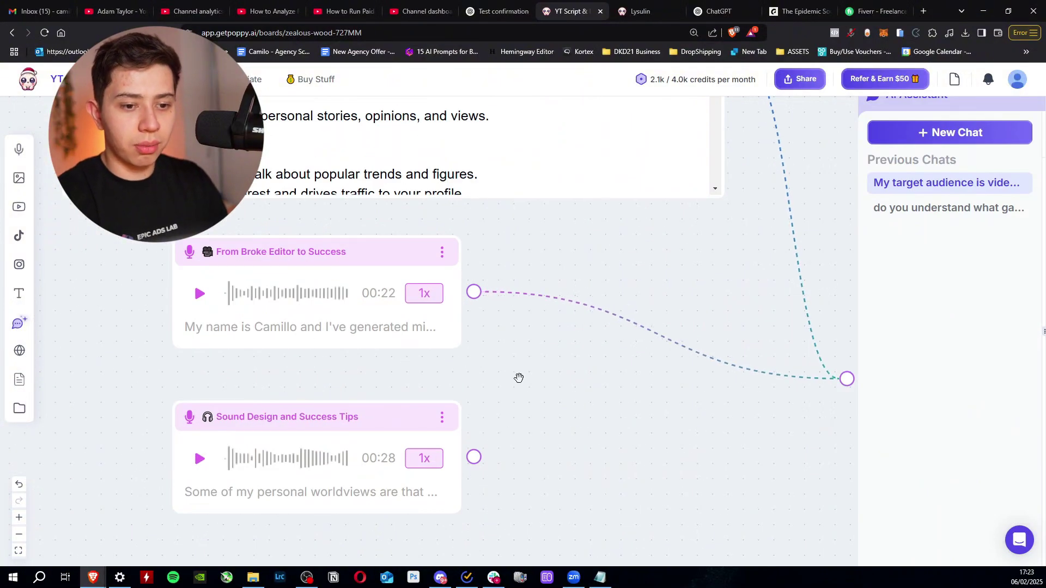
scroll(583, 382, right, 5)
scroll(584, 382, down, 3)
scroll(607, 366, down, 6)
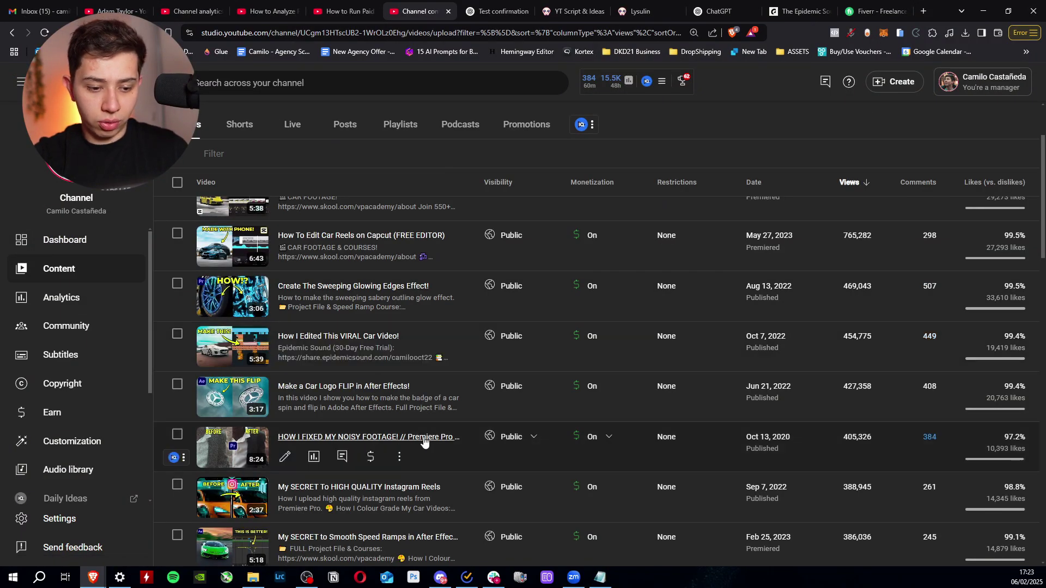
middle_click(423, 442)
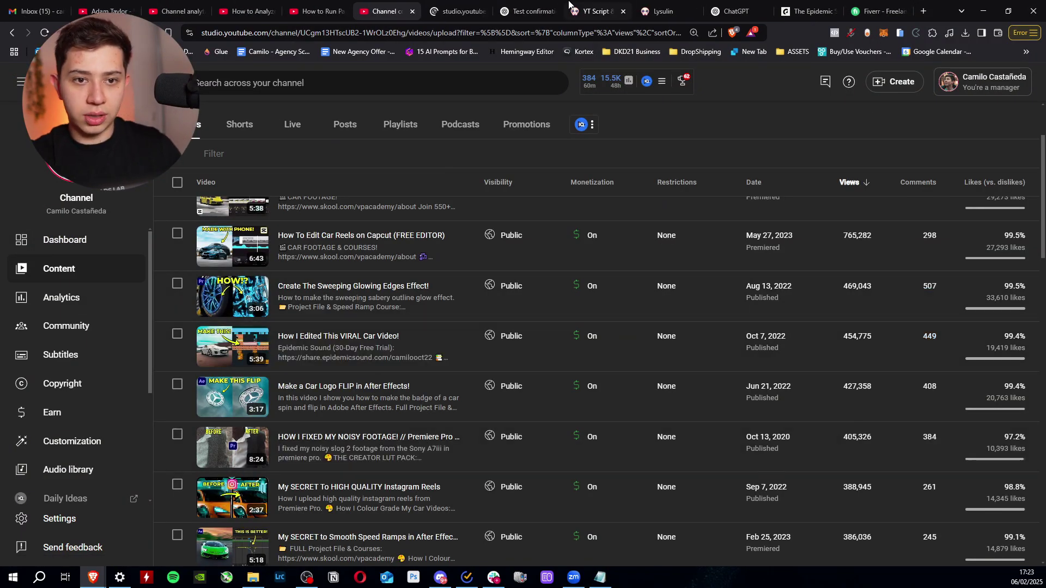
click(431, 7)
key(ctrl+l)
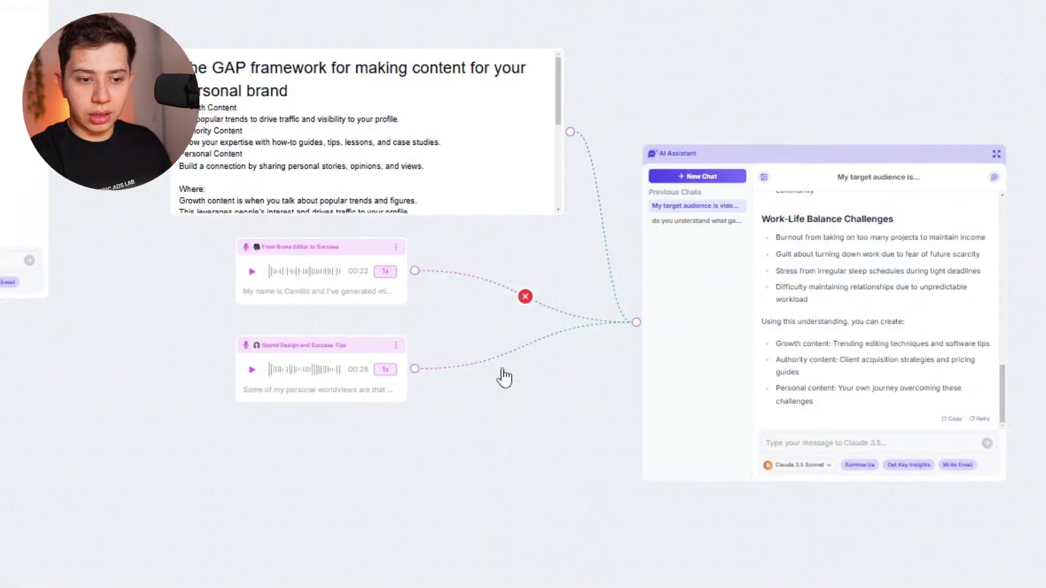
key(ctrl+v)
text(Now)
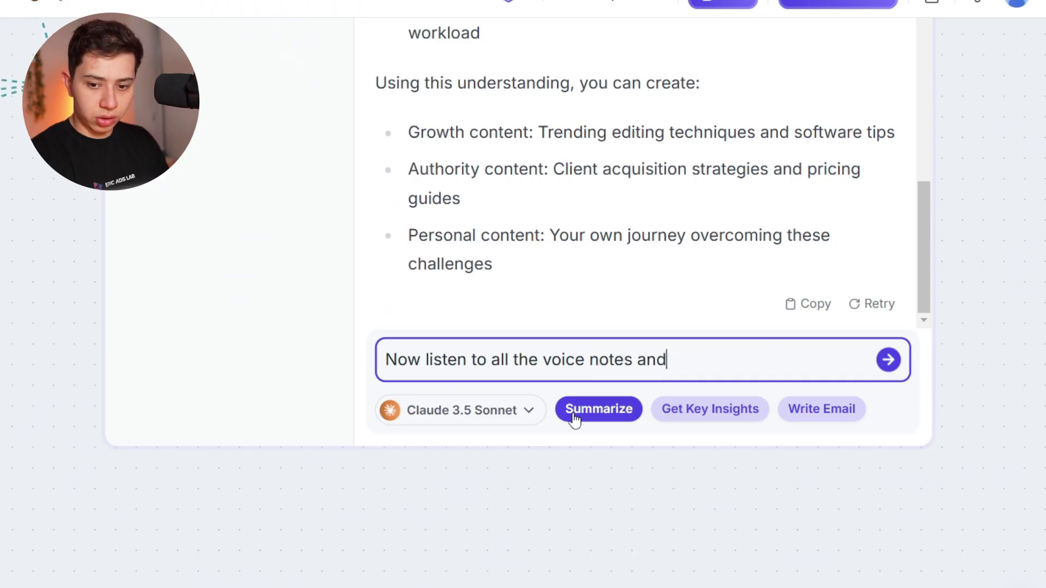
text(listen to all the voice notes and watch my video to under)
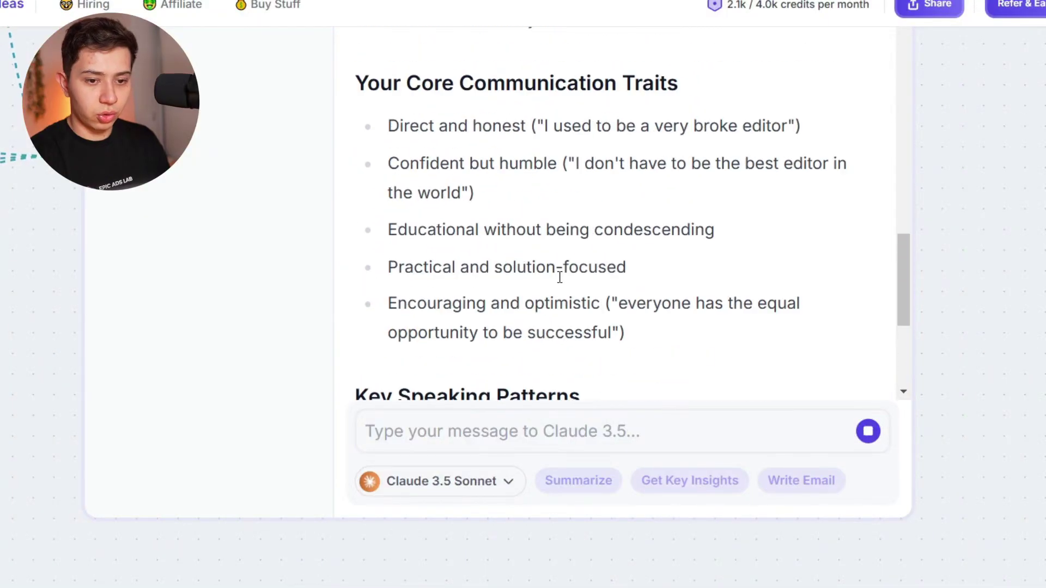
scroll(558, 275, up, 3)
scroll(559, 276, down, 3)
scroll(813, 166, up, 1)
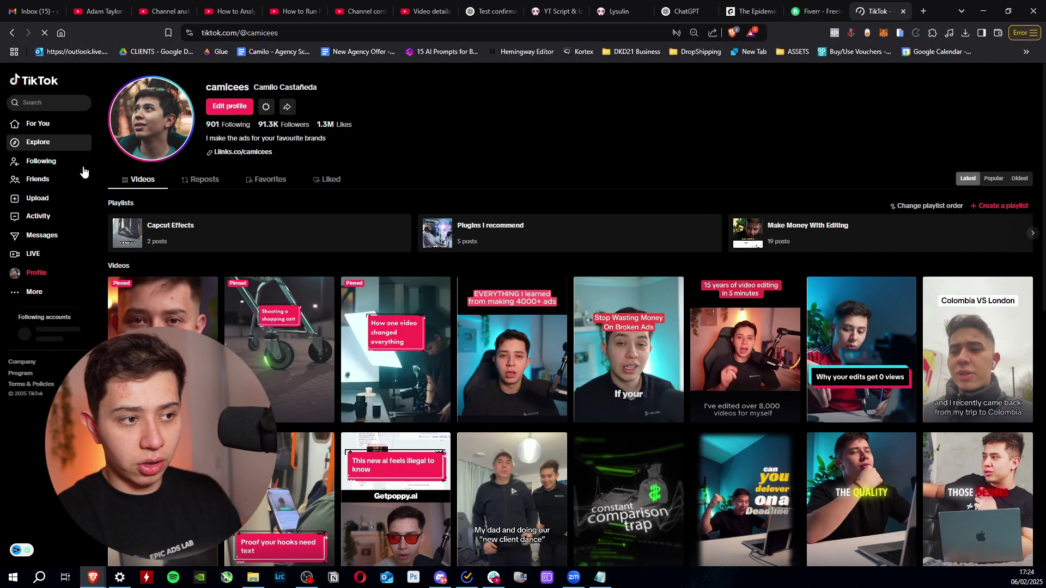
Step: Search TikTok for 'steal these viral hooks'
click(54, 103)
text(steal)
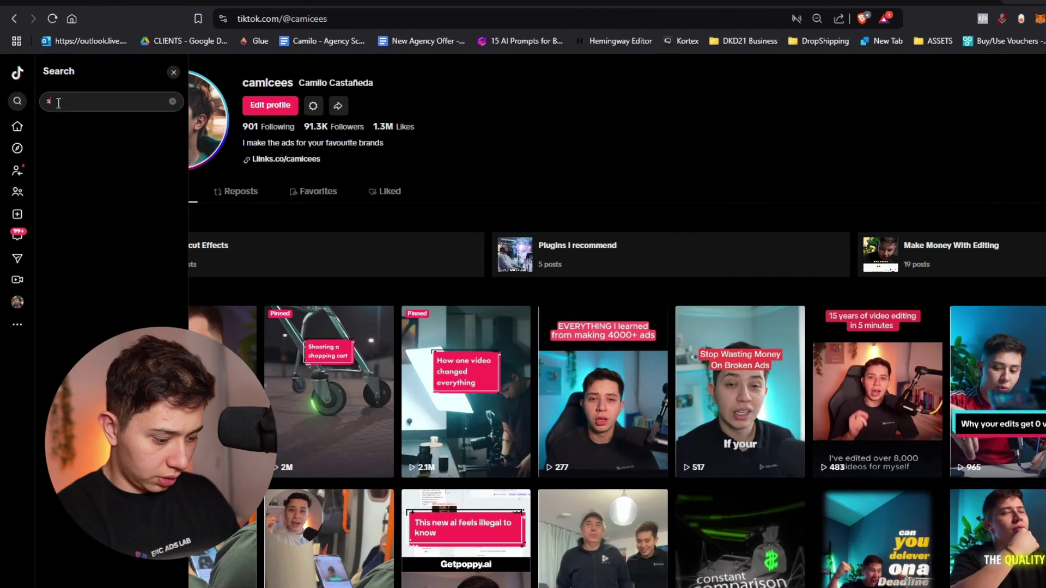
text( these viral hooks)
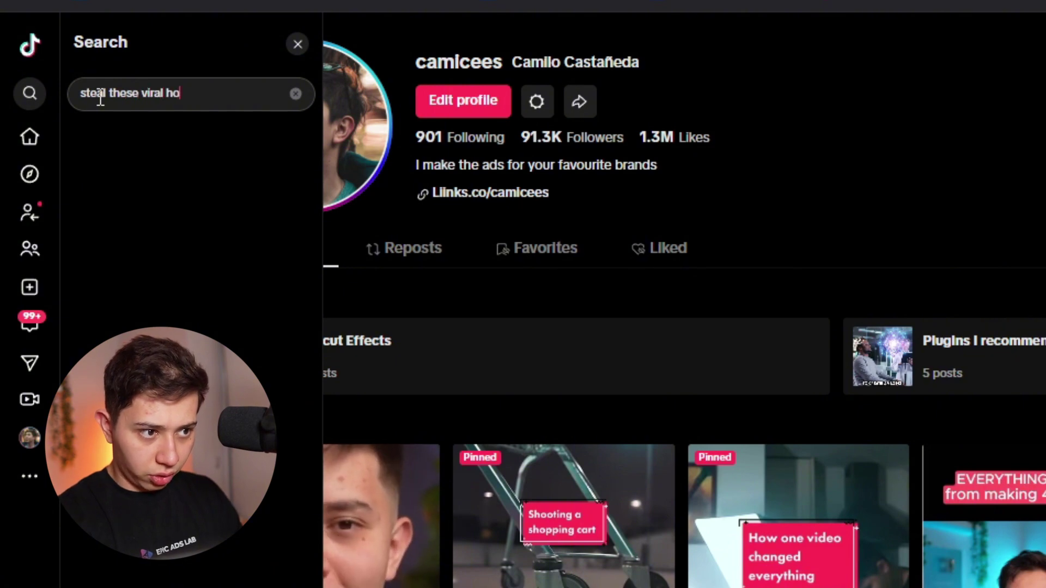
key(Return)
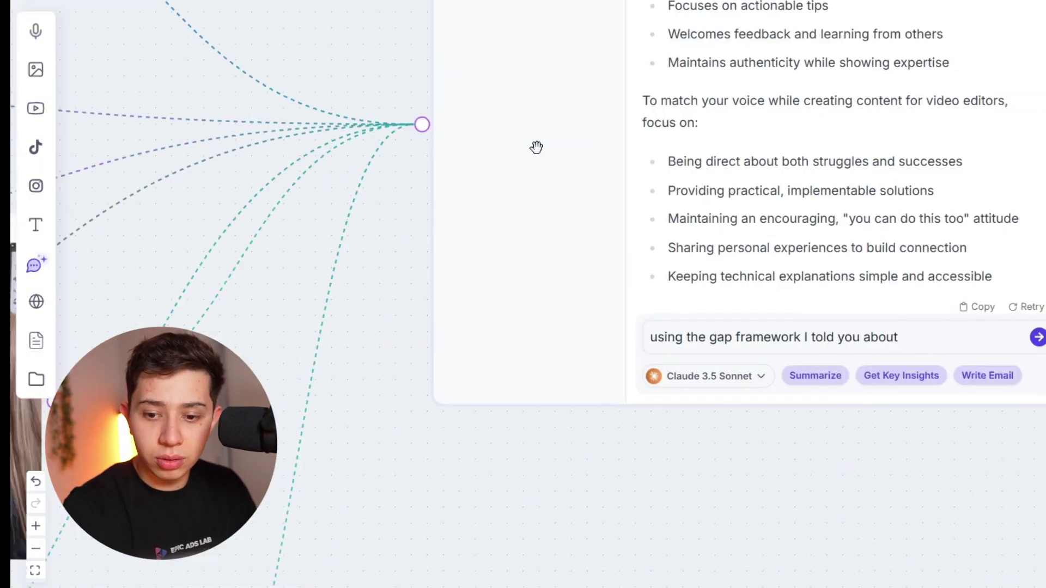
Step: Finish the request for 10 hooks per GAP category and send it to Claude
text(, v)
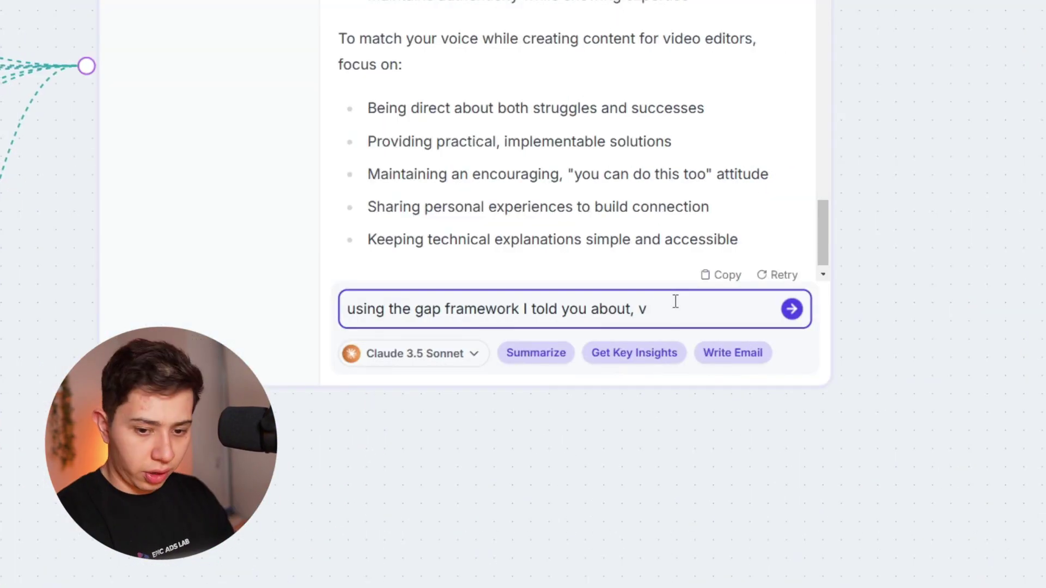
text(for )
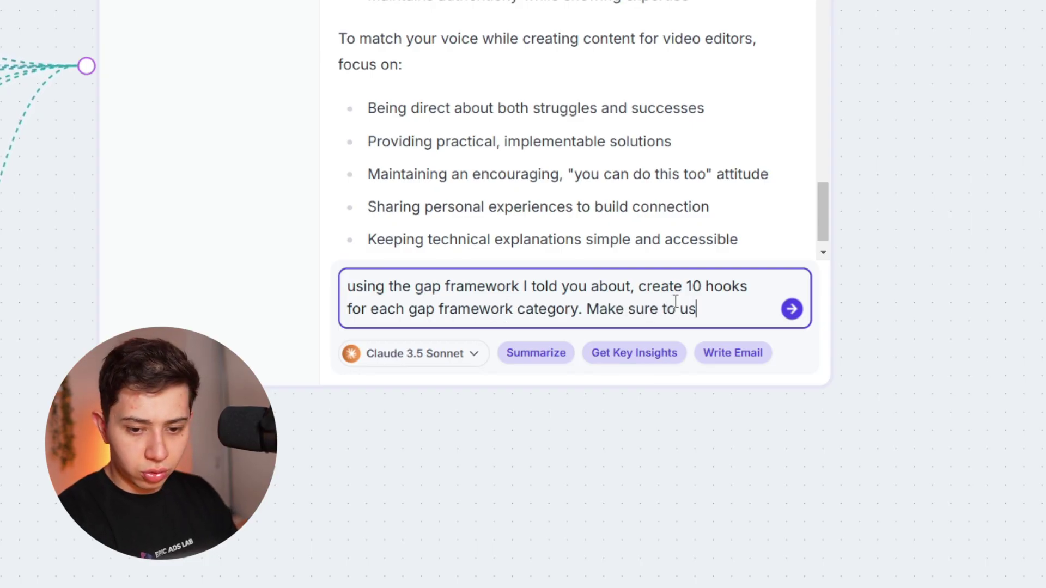
text(ok videos attached that pro)
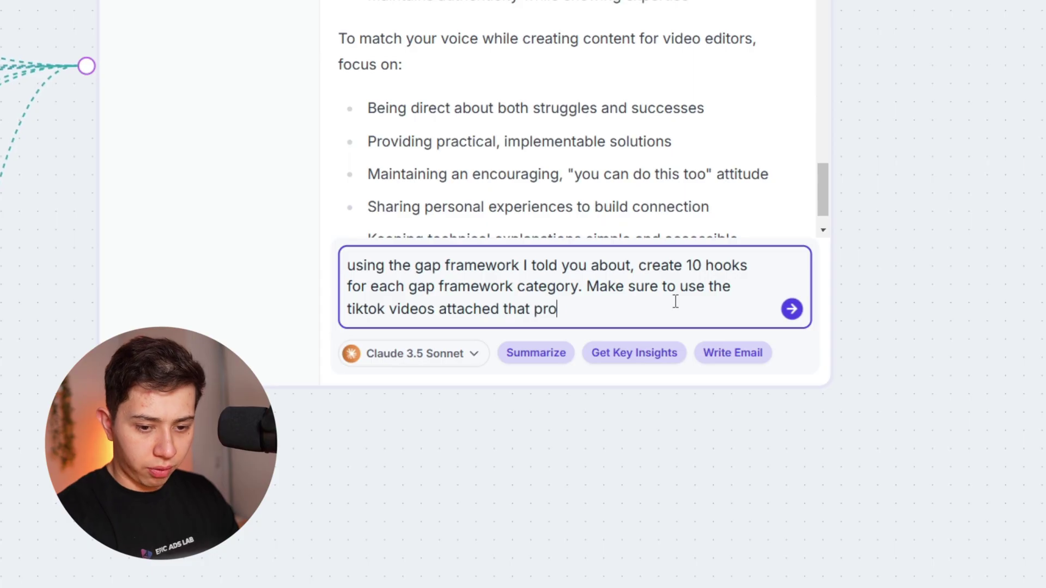
text(as)
key(Return)
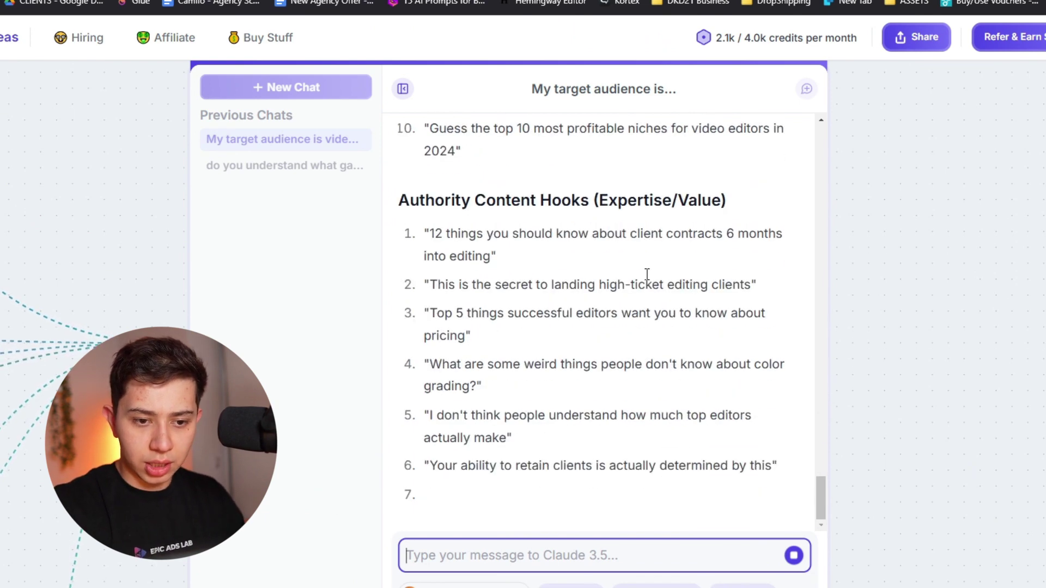
Step: Read through all ten Growth Content Hooks, highlighting the fifth, down to the Authority heading
scroll(586, 404, up, 10)
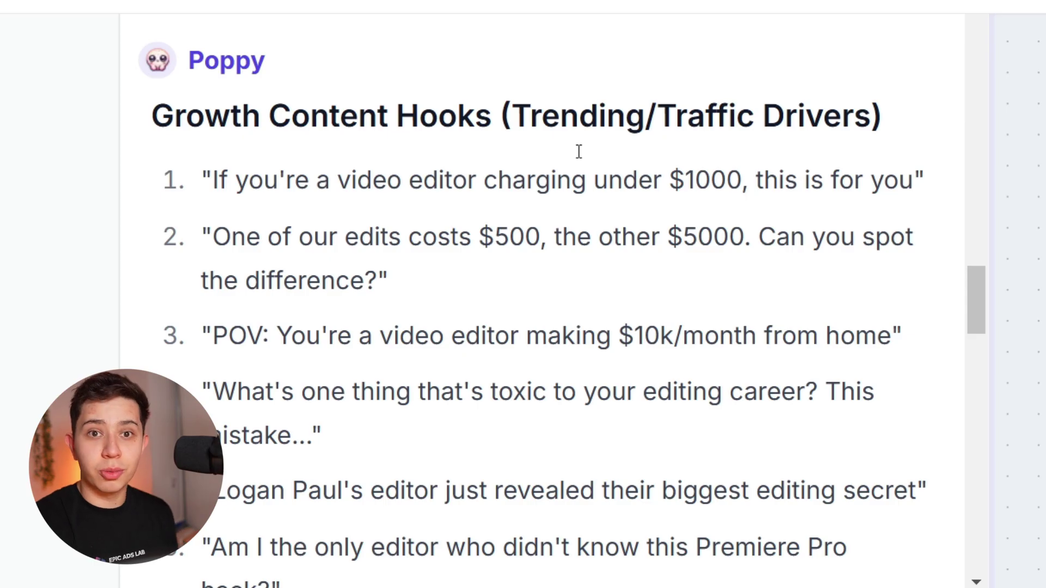
scroll(501, 239, down, 3)
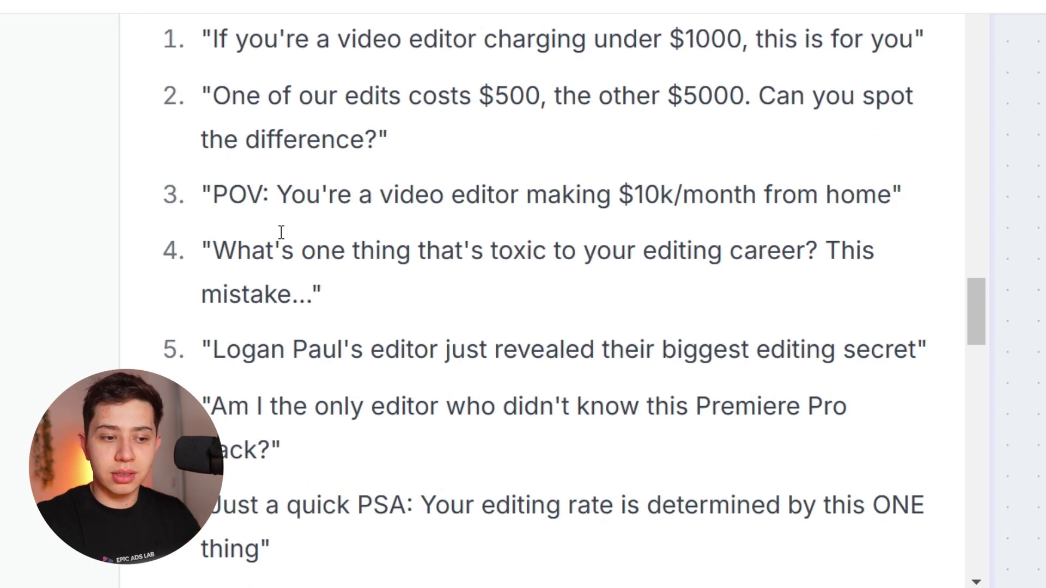
scroll(254, 227, up, 3)
scroll(245, 241, down, 12)
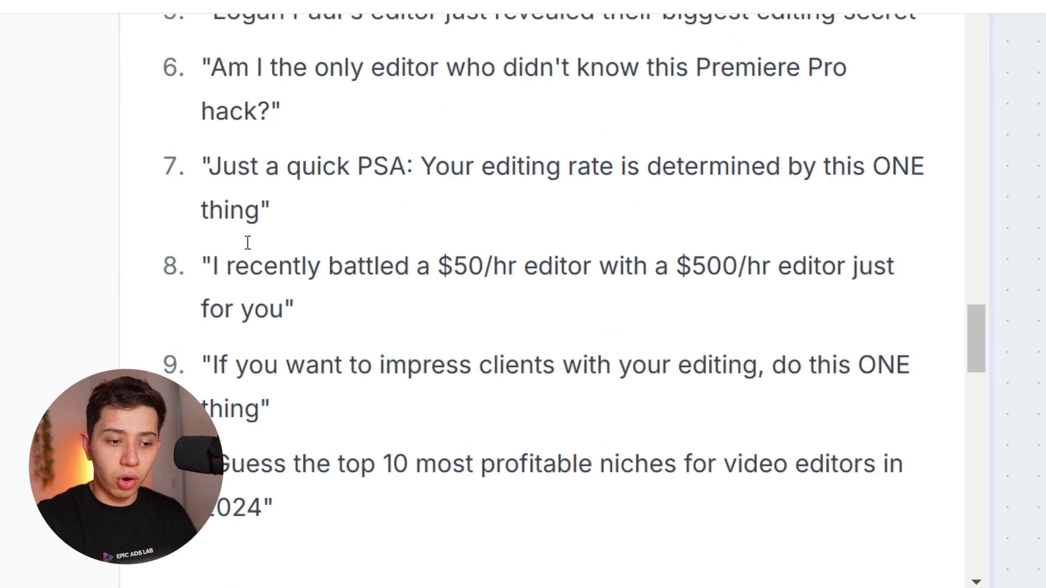
scroll(247, 243, up, 6)
drag(213, 209, 867, 197)
click(889, 242)
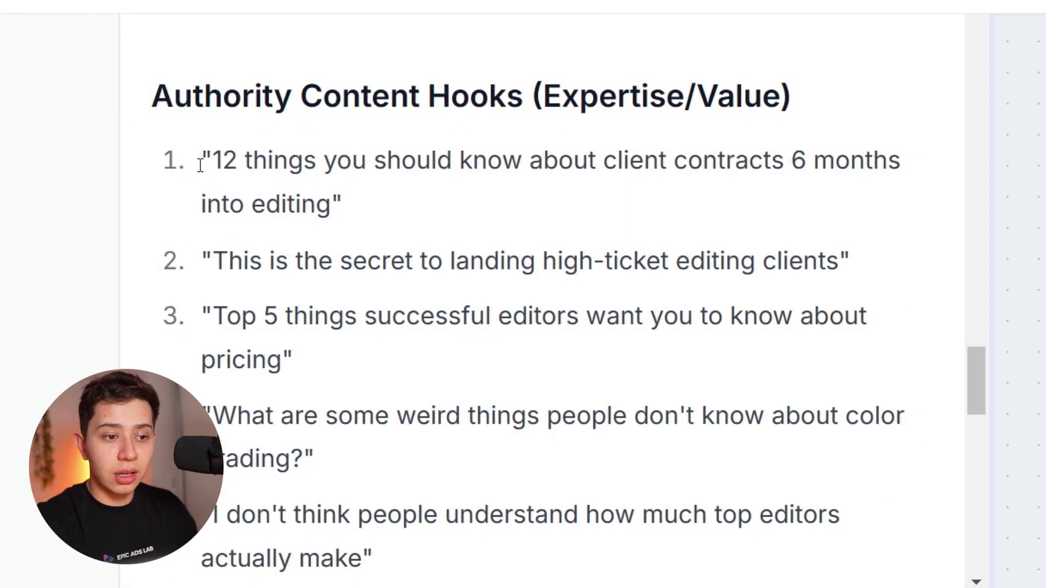
Step: Highlight individual Authority hooks: the second, the pricing hook, the eighth and the noisy-footage one
scroll(432, 206, down, 3)
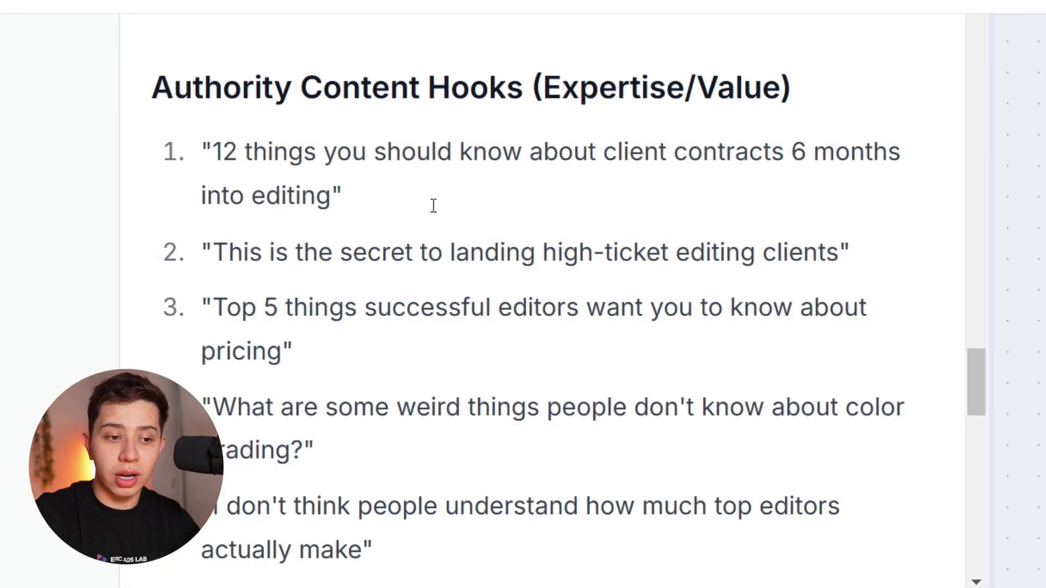
drag(219, 119, 807, 128)
click(601, 180)
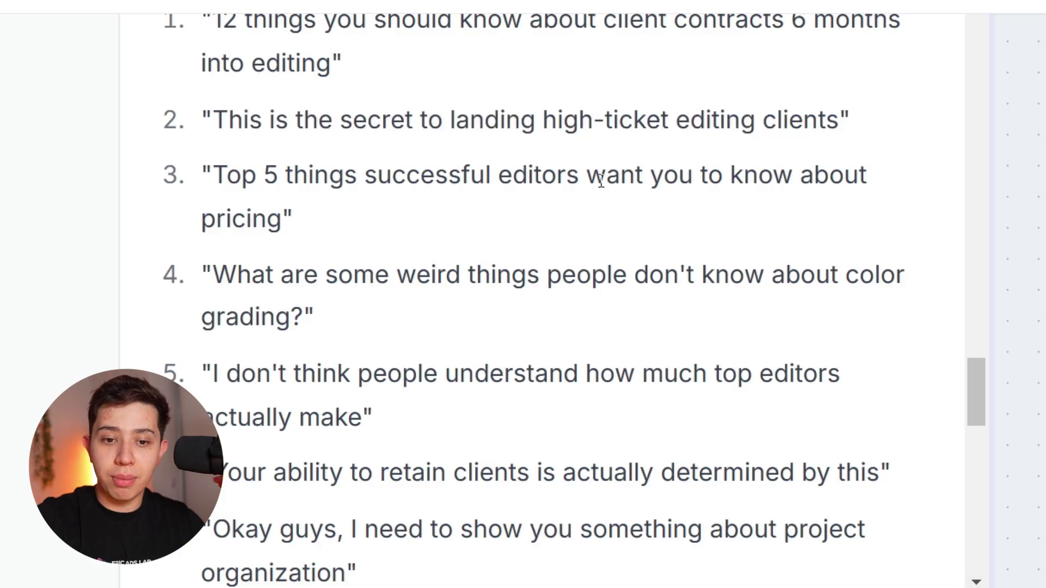
drag(203, 178, 259, 223)
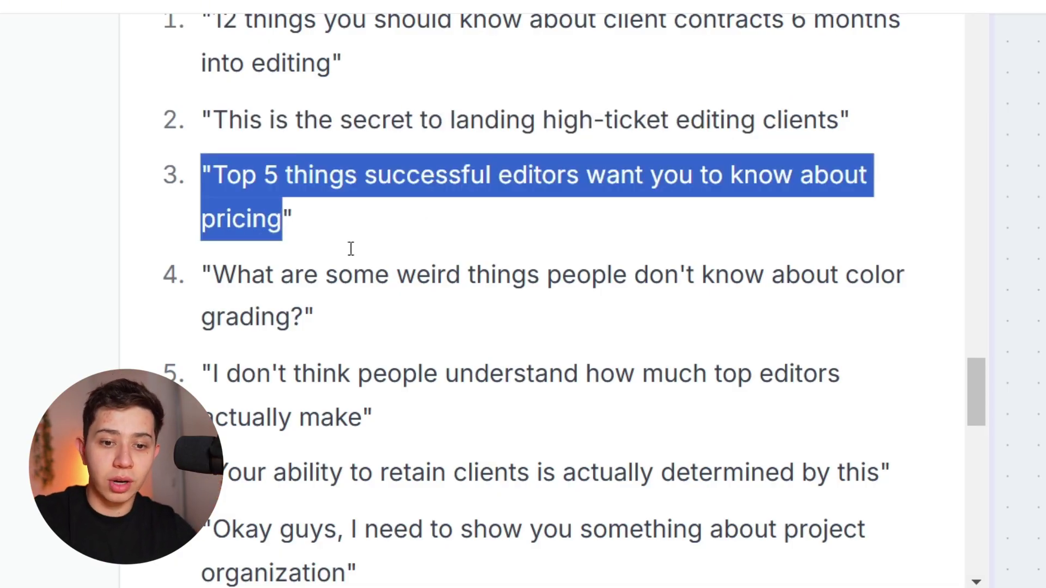
scroll(350, 249, down, 6)
drag(203, 191, 875, 210)
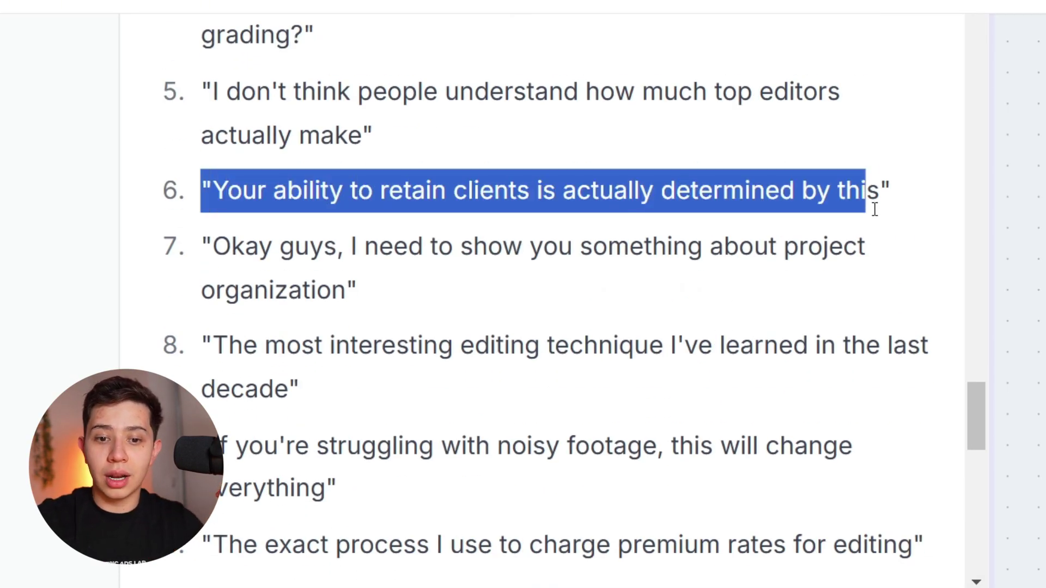
scroll(213, 344, down, 3)
drag(206, 204, 275, 253)
drag(490, 294, 497, 291)
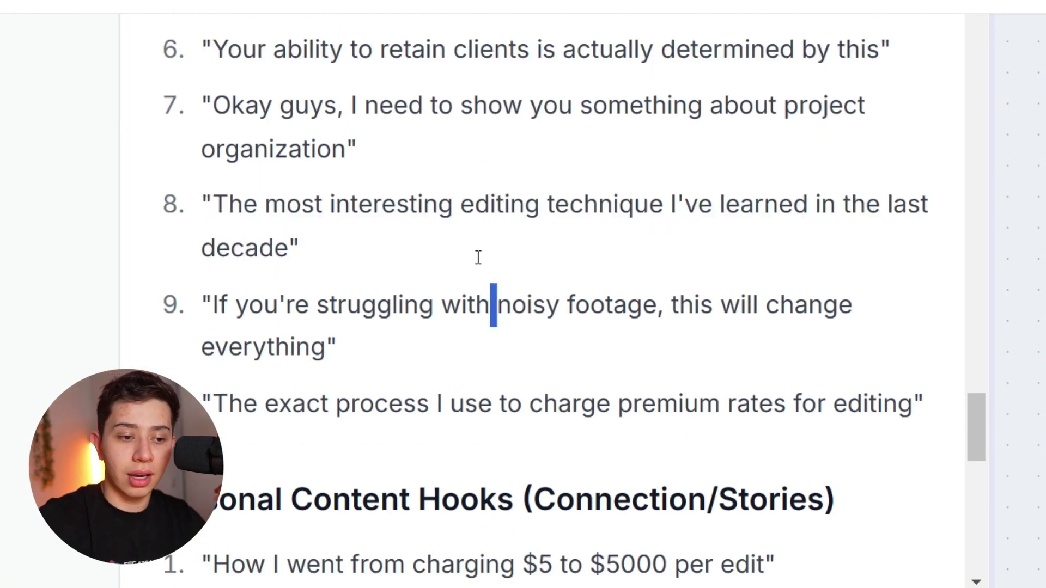
scroll(479, 257, down, 12)
scroll(235, 229, up, 6)
Step: Highlight the Personal Content Hooks one by one down to the end of the list
drag(212, 281, 675, 270)
click(636, 280)
scroll(194, 224, down, 3)
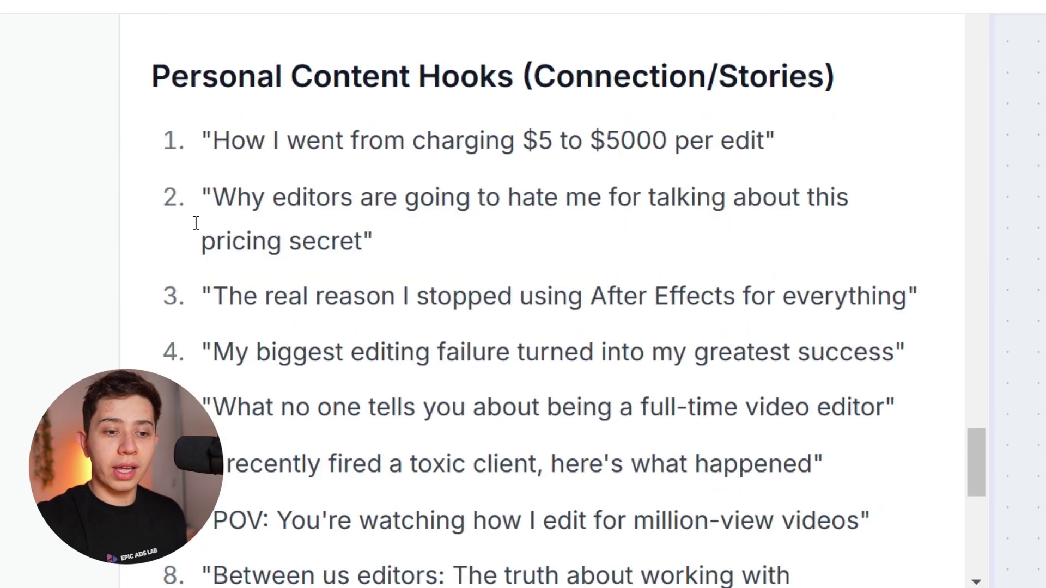
drag(213, 198, 272, 225)
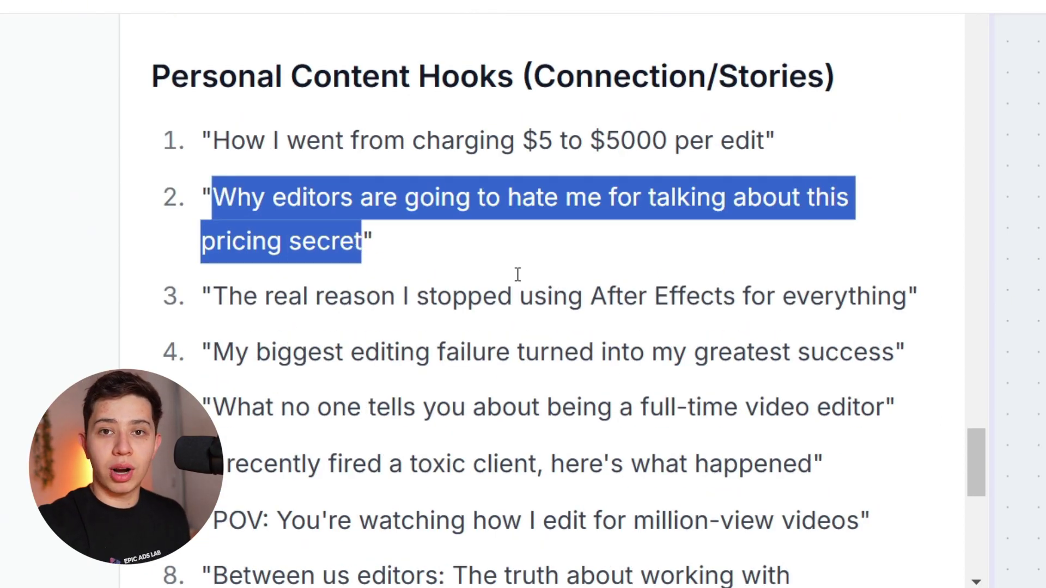
click(517, 274)
scroll(518, 274, down, 3)
drag(214, 154, 670, 156)
click(782, 160)
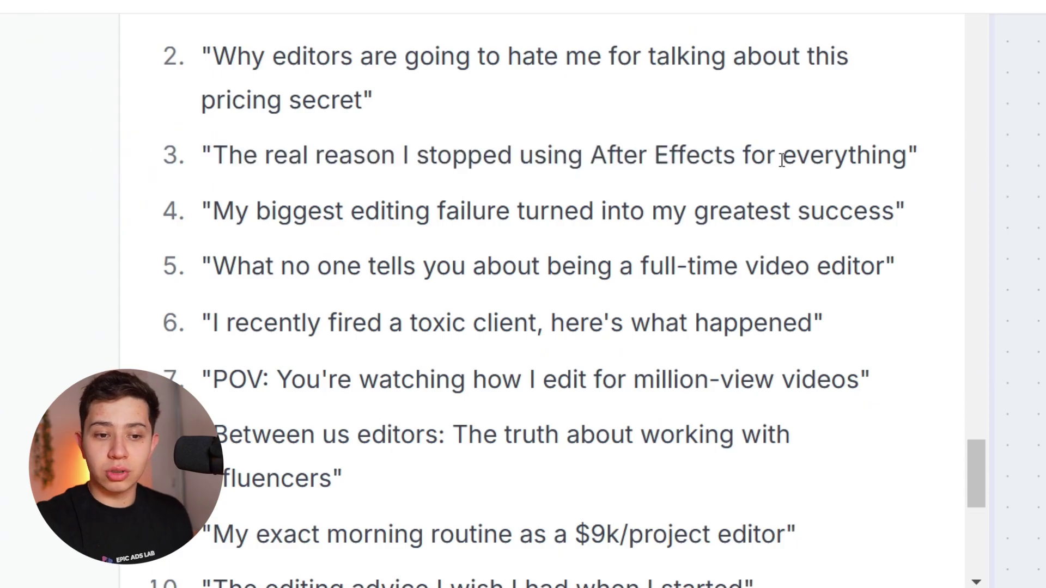
scroll(805, 194, down, 3)
drag(214, 17, 894, 125)
click(689, 221)
scroll(682, 275, up, 6)
scroll(679, 276, down, 9)
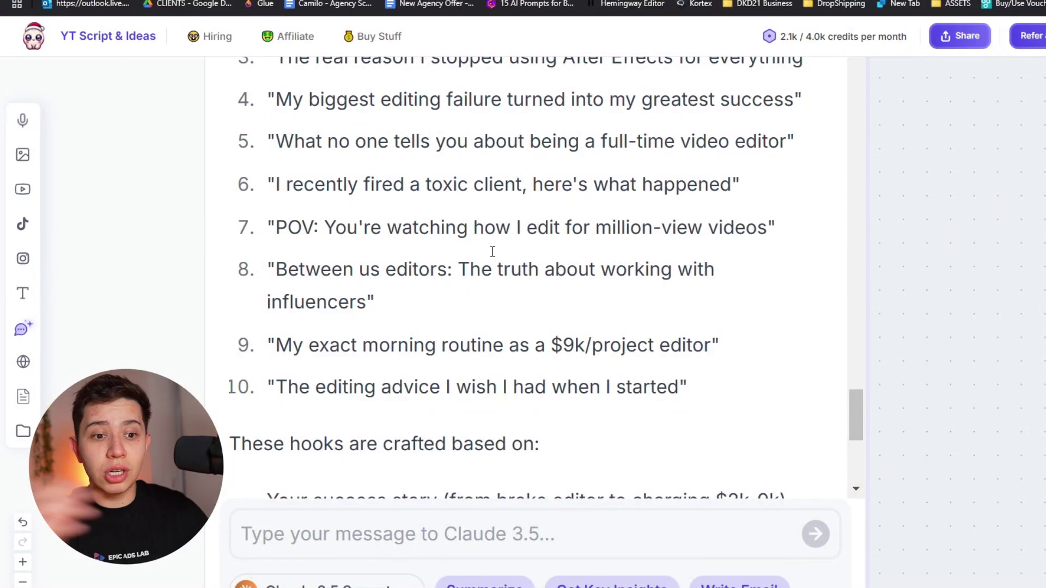
Step: Zoom out from the chat and pan across the linked YouTube/TikTok videos, voice notes and GAP note
scroll(493, 251, down, 5)
drag(260, 446, 752, 226)
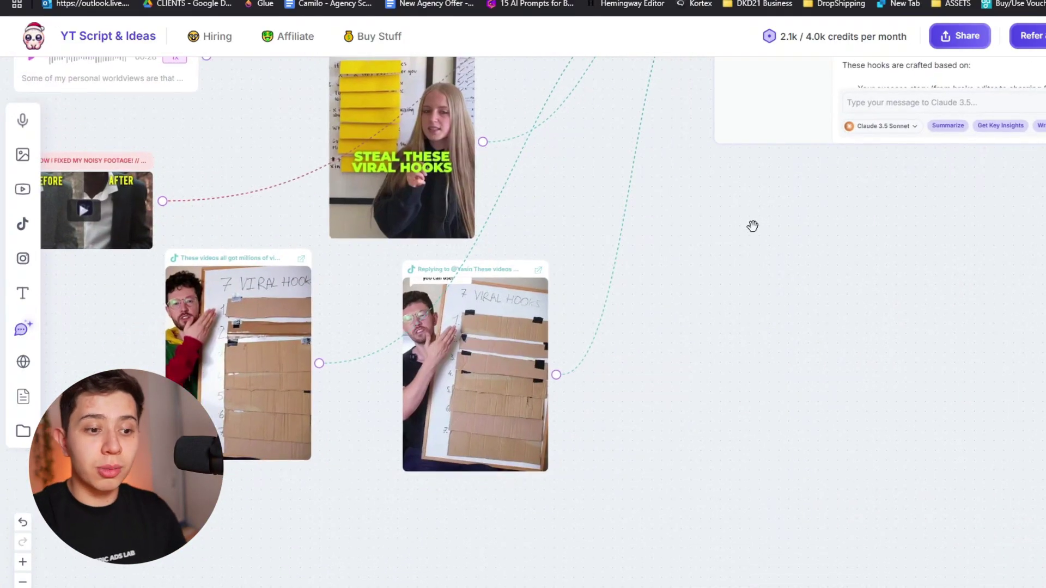
drag(624, 171, 676, 322)
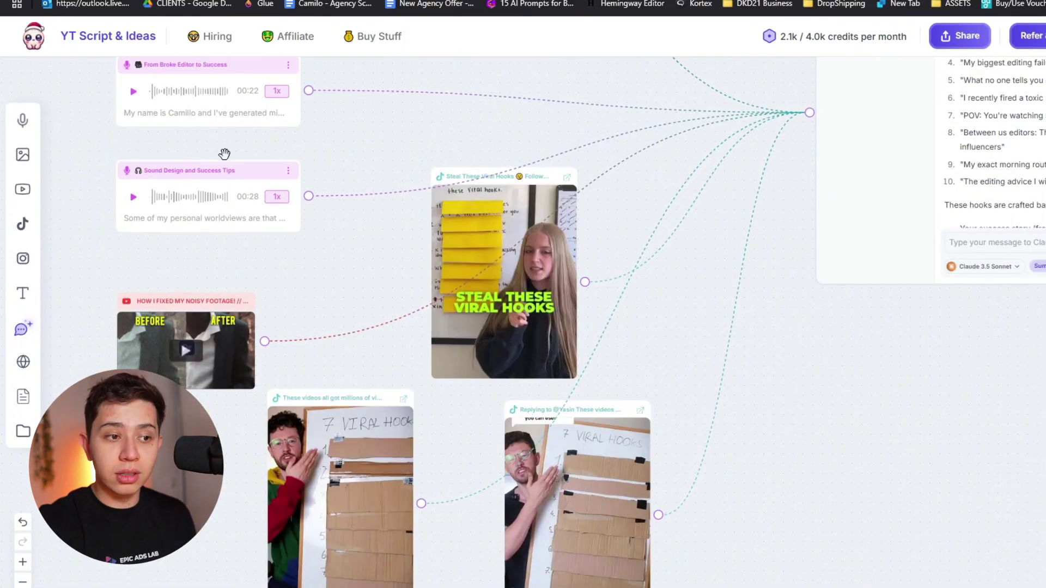
scroll(224, 154, up, 5)
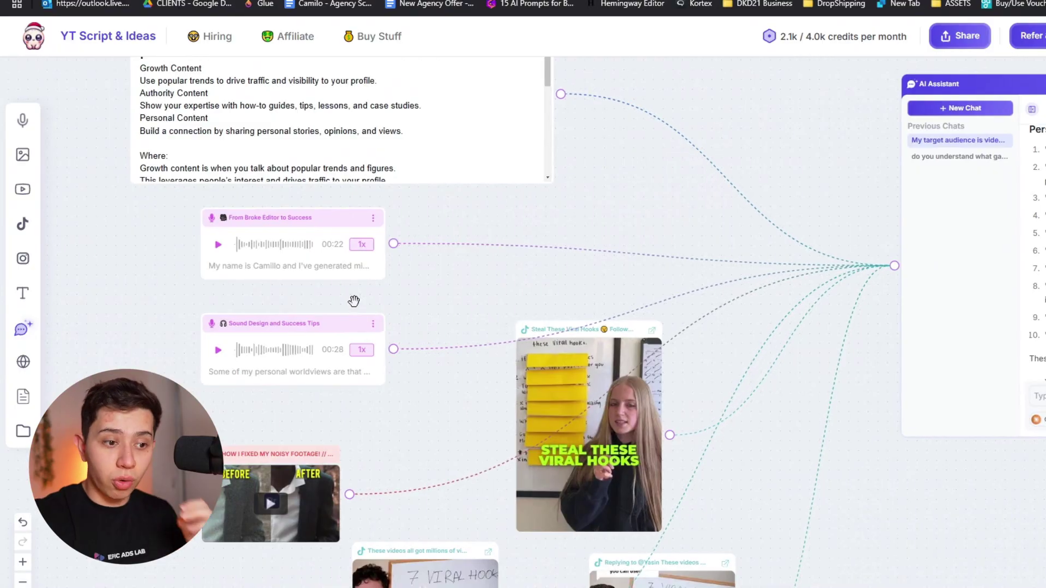
drag(354, 301, 490, 319)
scroll(457, 245, down, 3)
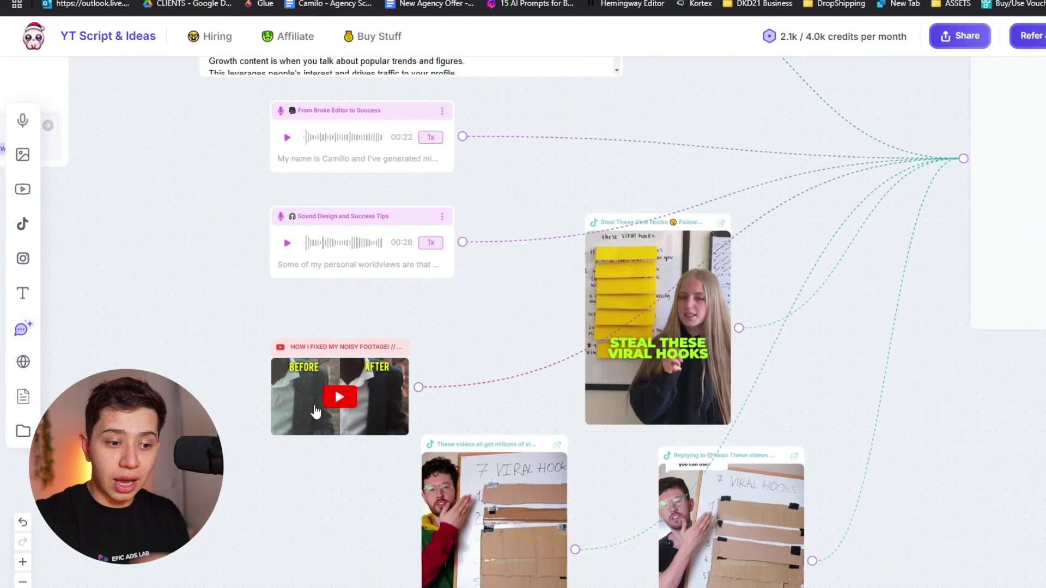
scroll(338, 349, down, 2)
scroll(338, 349, right, 3)
scroll(249, 357, up, 3)
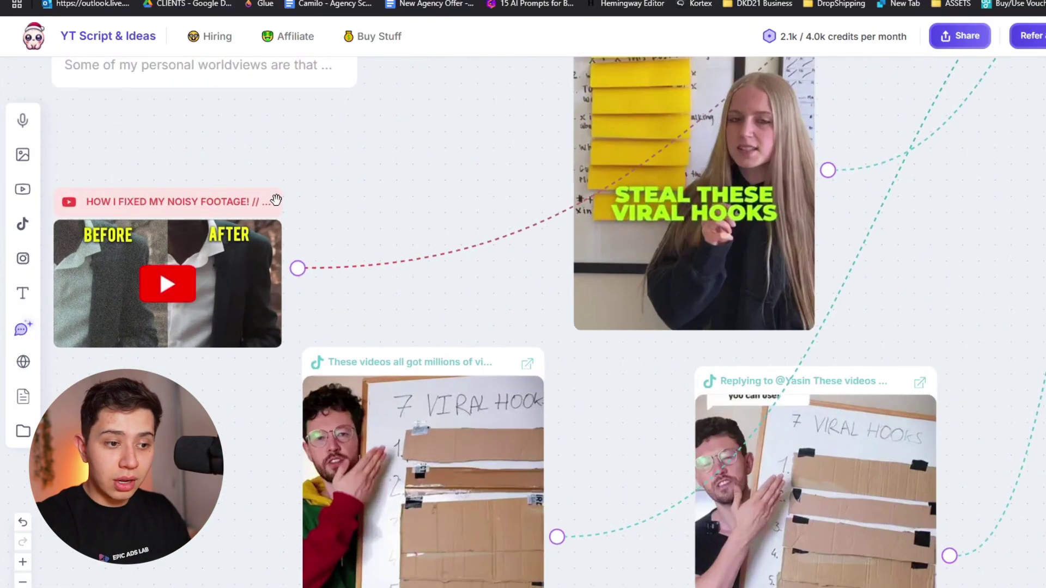
scroll(886, 295, down, 3)
scroll(344, 354, right, 5)
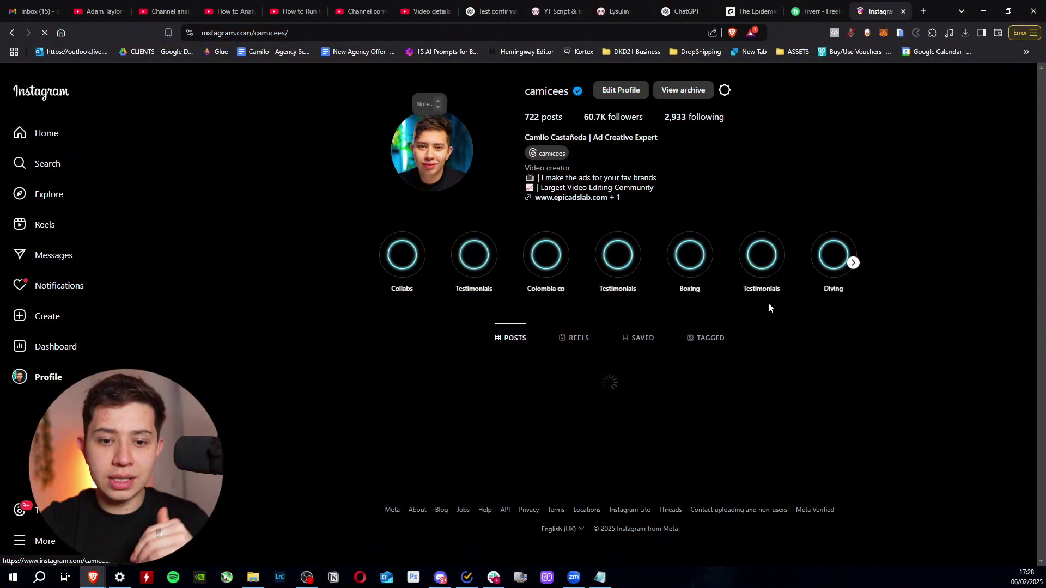
Step: Switch the profile to its Reels tab and scroll through reels viewed from about 1,452 to 276K times
click(580, 338)
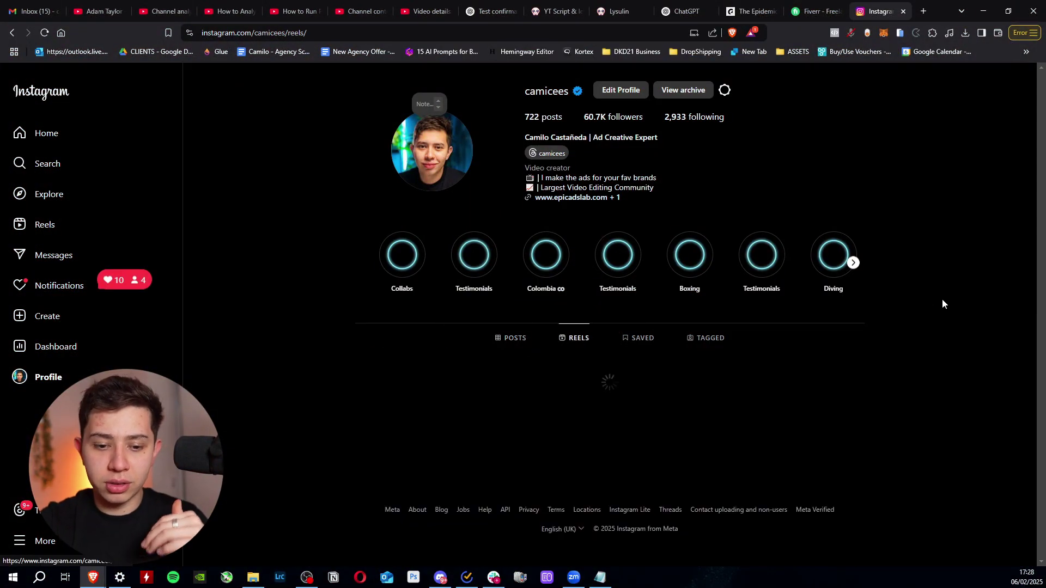
scroll(630, 300, down, 8)
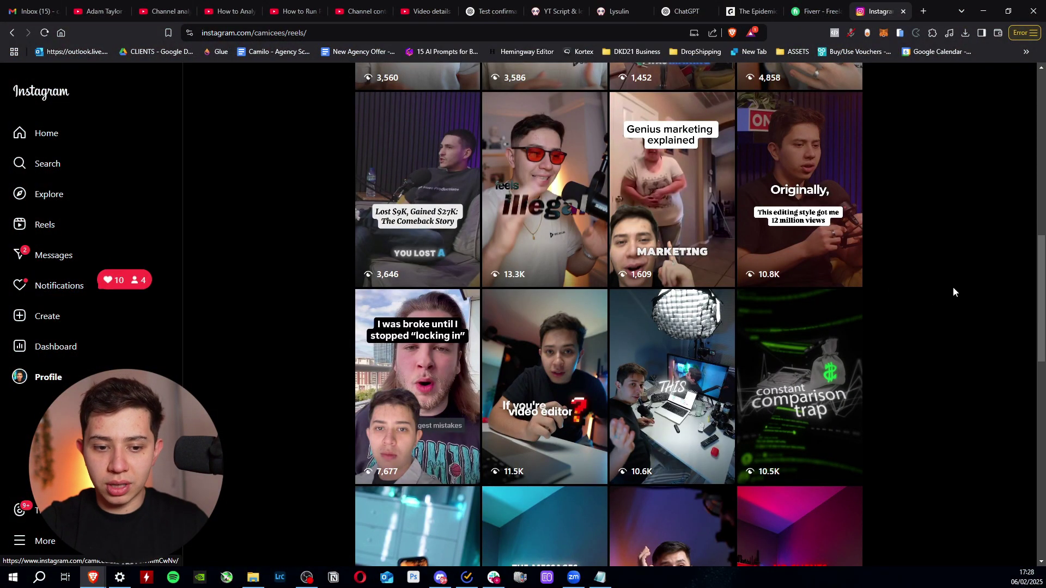
scroll(954, 294, down, 3)
scroll(920, 315, down, 3)
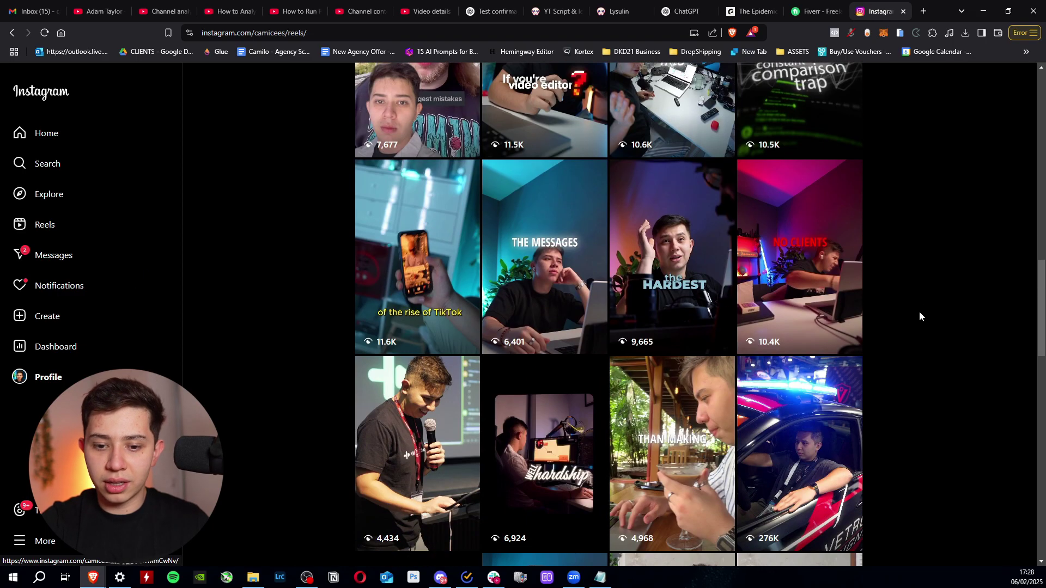
scroll(905, 321, down, 4)
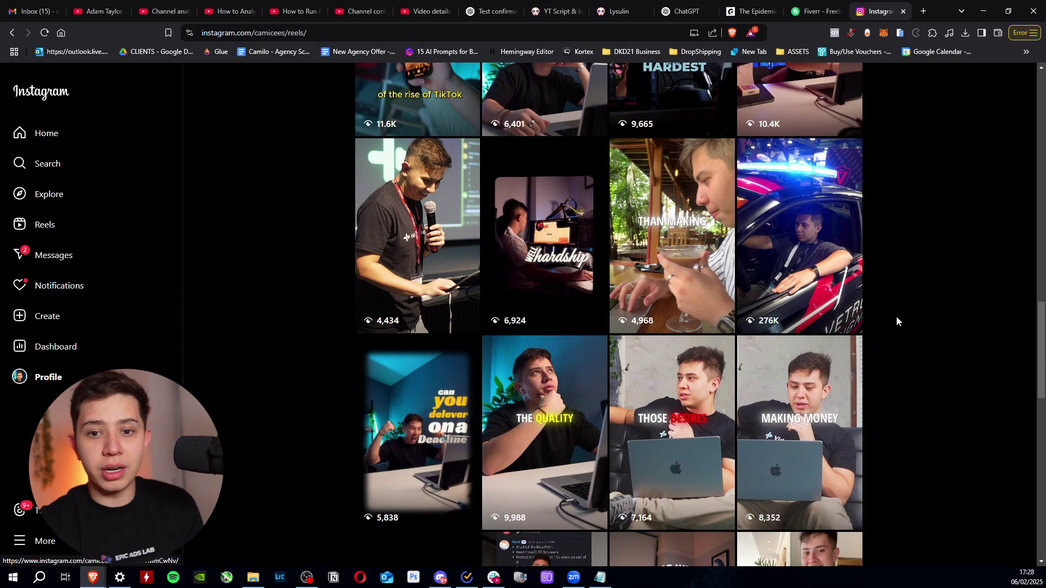